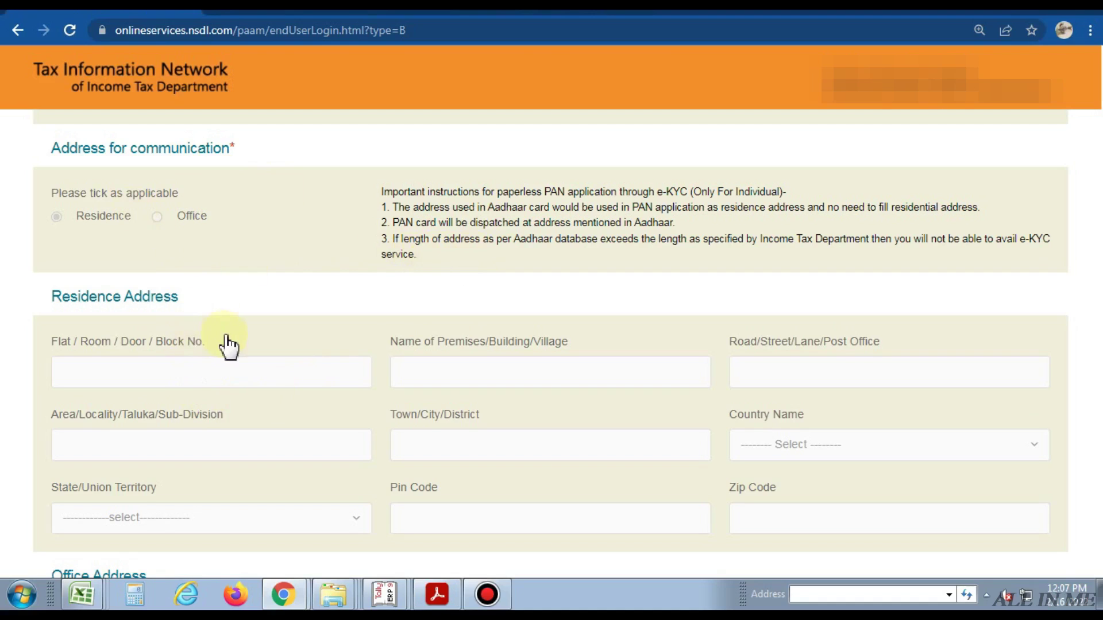
- Set the country code (ISD code) in the telephone and email details to INDIA (91)
scroll(228, 345, "down", 3)
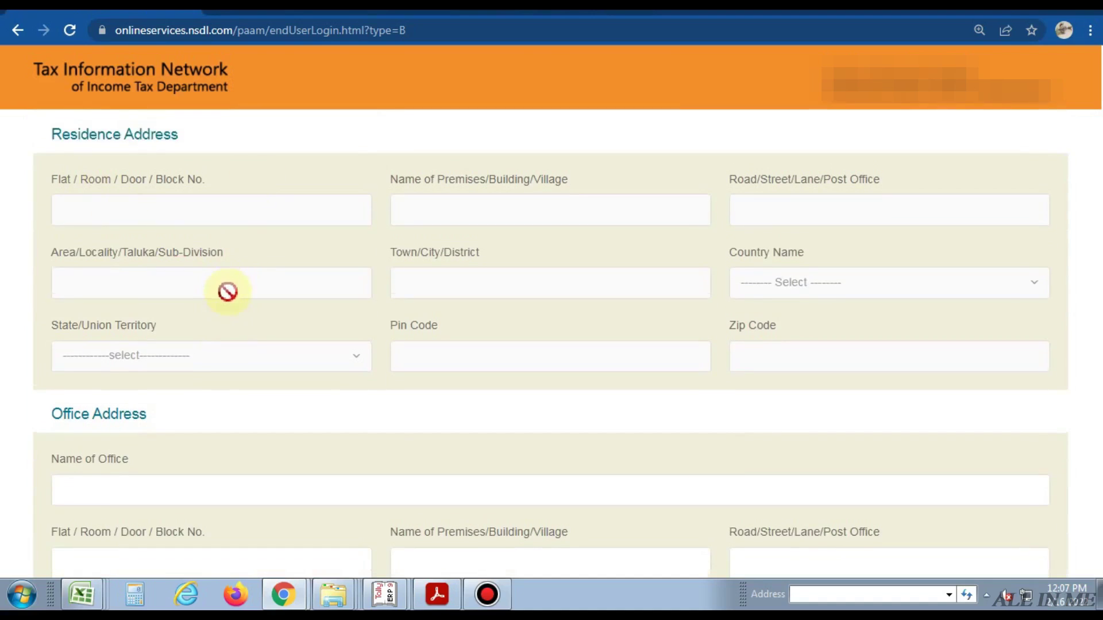
scroll(227, 292, "down", 5)
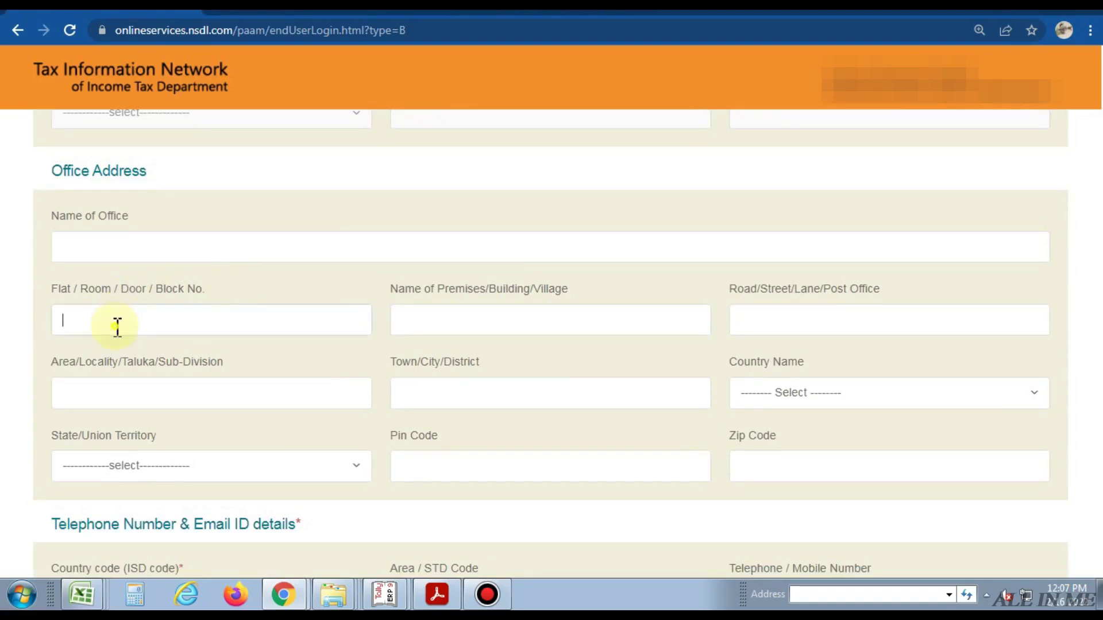
scroll(212, 317, "up", 6)
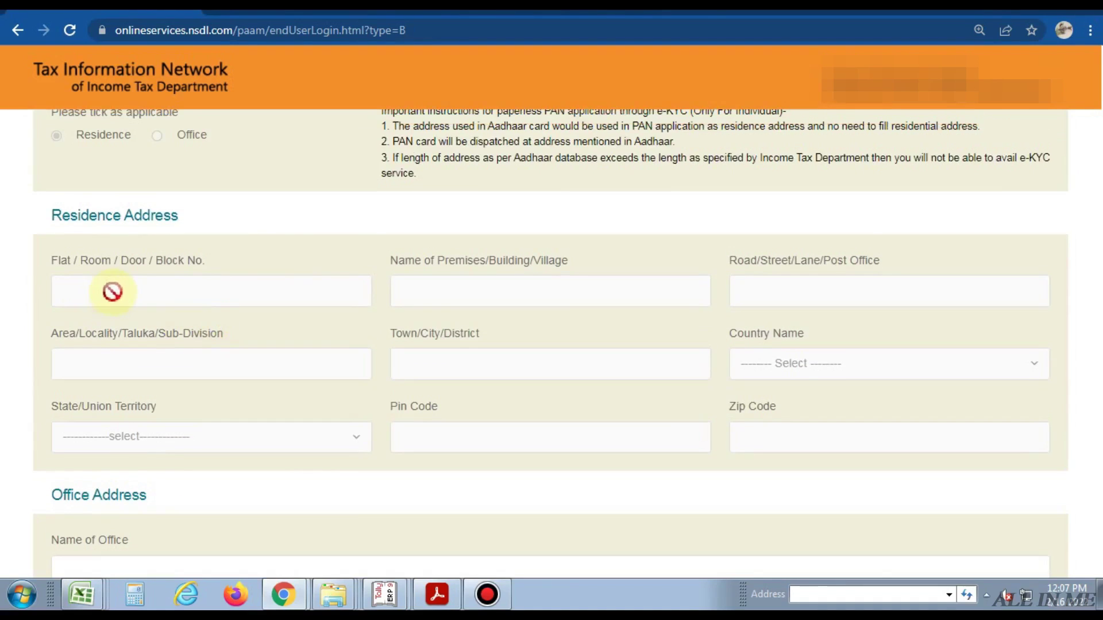
scroll(189, 394, "down", 6)
left_click(115, 259)
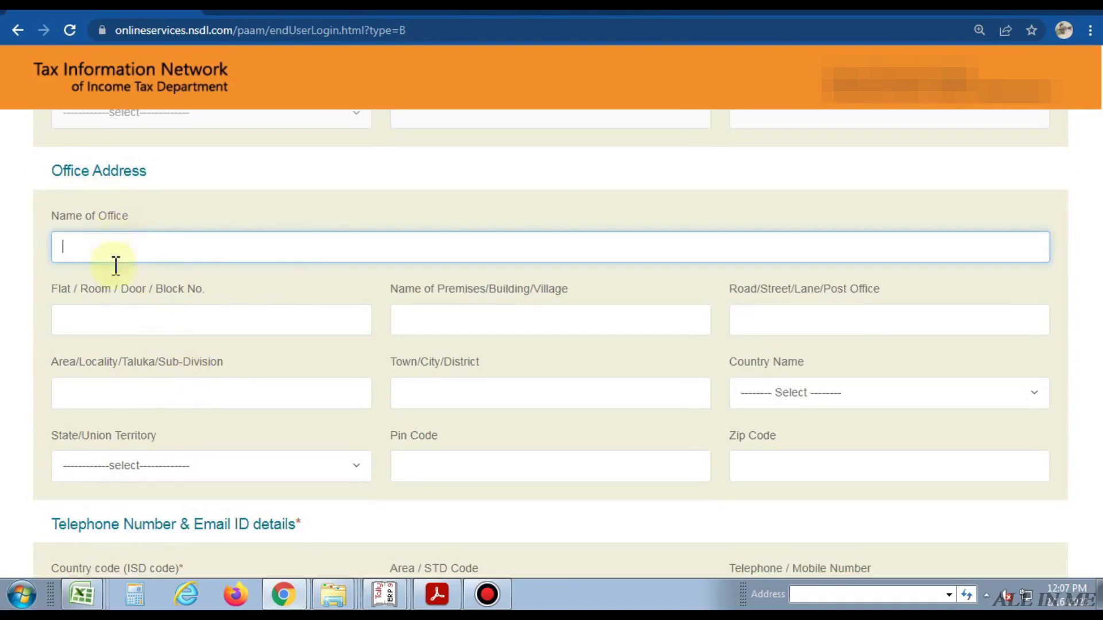
scroll(222, 377, "down", 4)
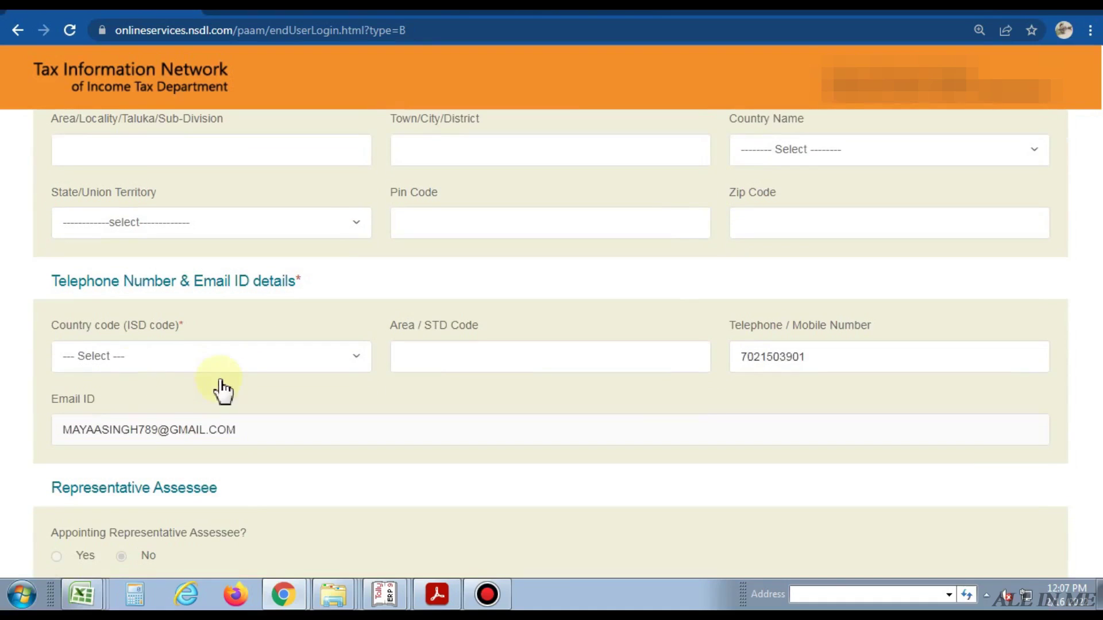
left_click(197, 369)
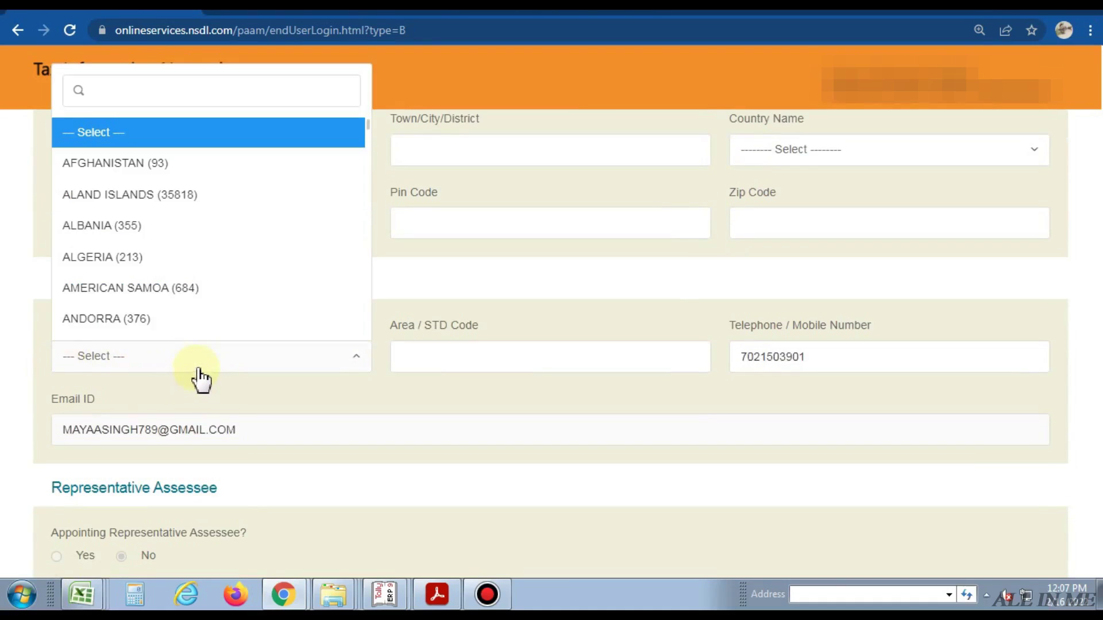
type("INDIA")
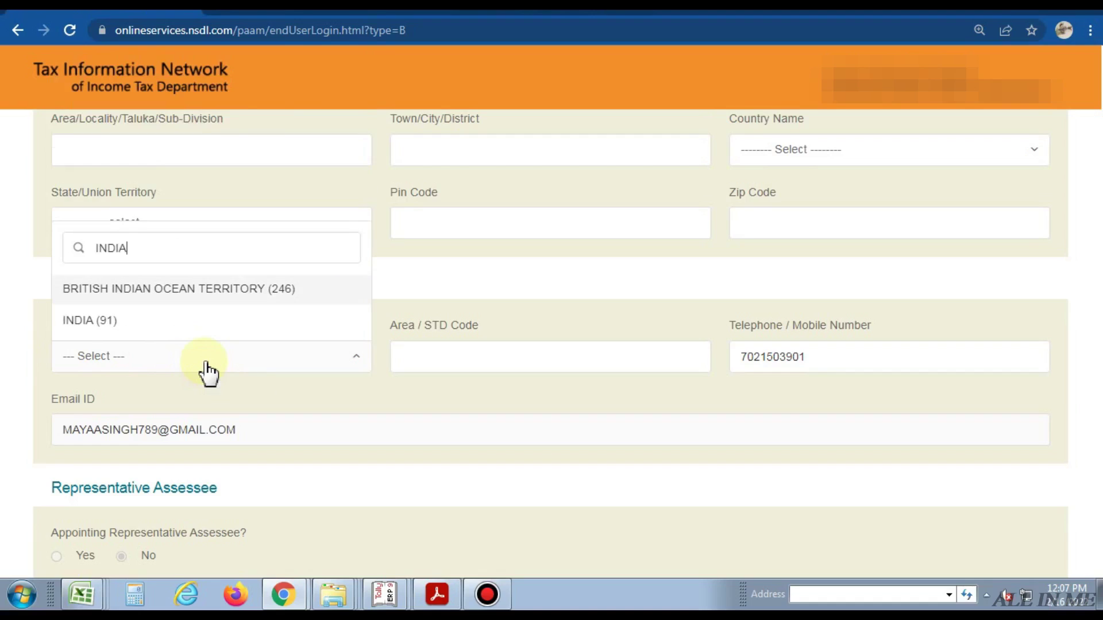
left_click(208, 322)
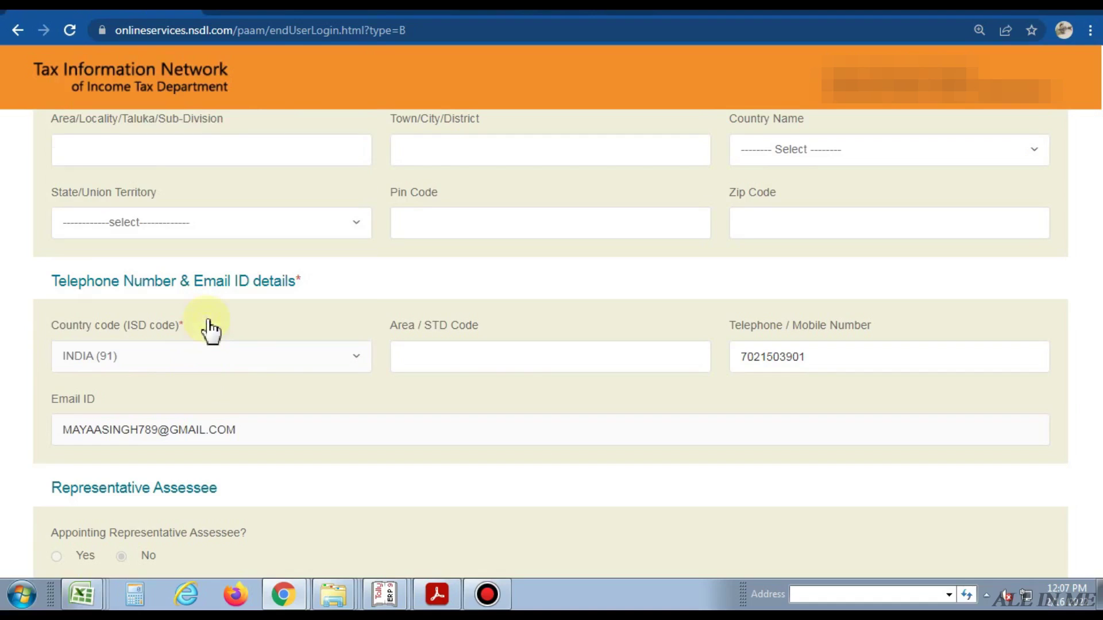
- Leave the Area / STD Code empty and continue to the AO Code stage of the application
left_click(496, 360)
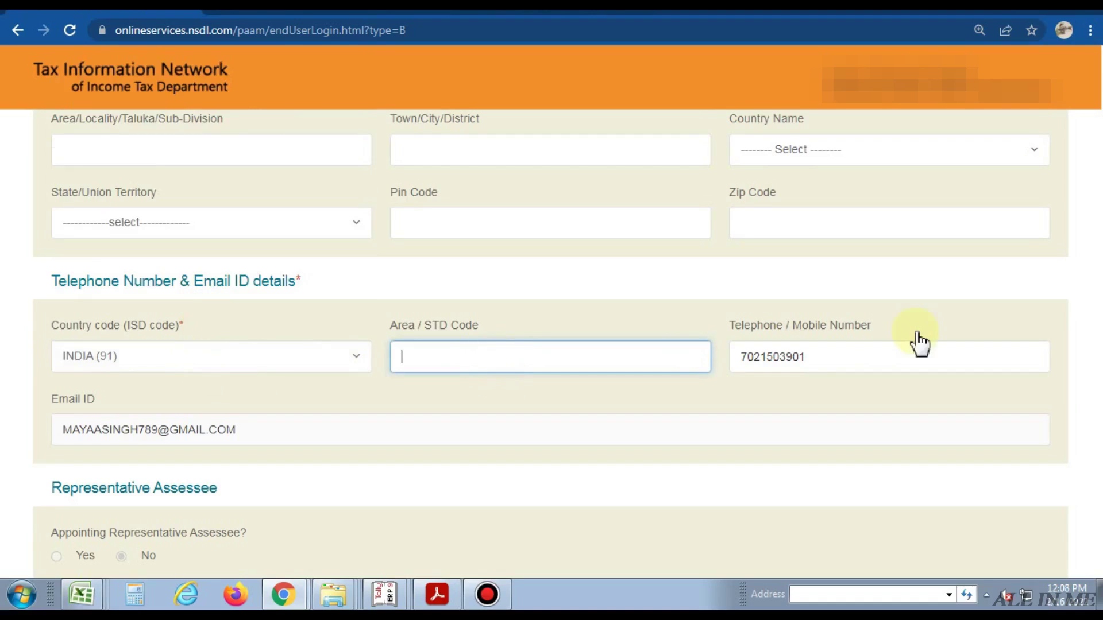
scroll(264, 418, "down", 2)
scroll(254, 417, "down", 3)
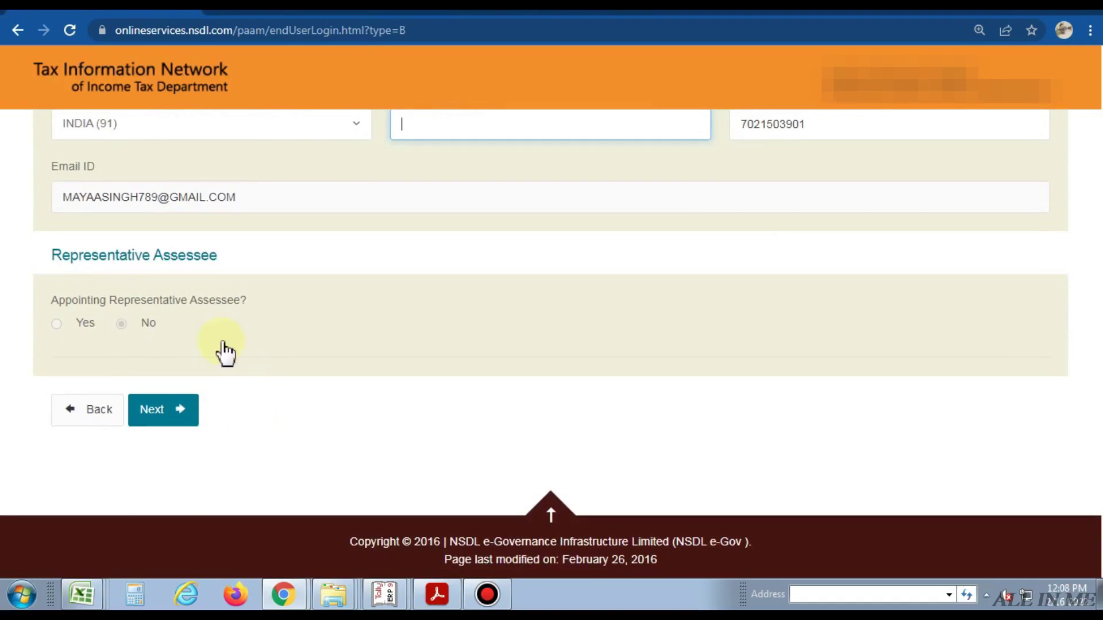
left_click(158, 410)
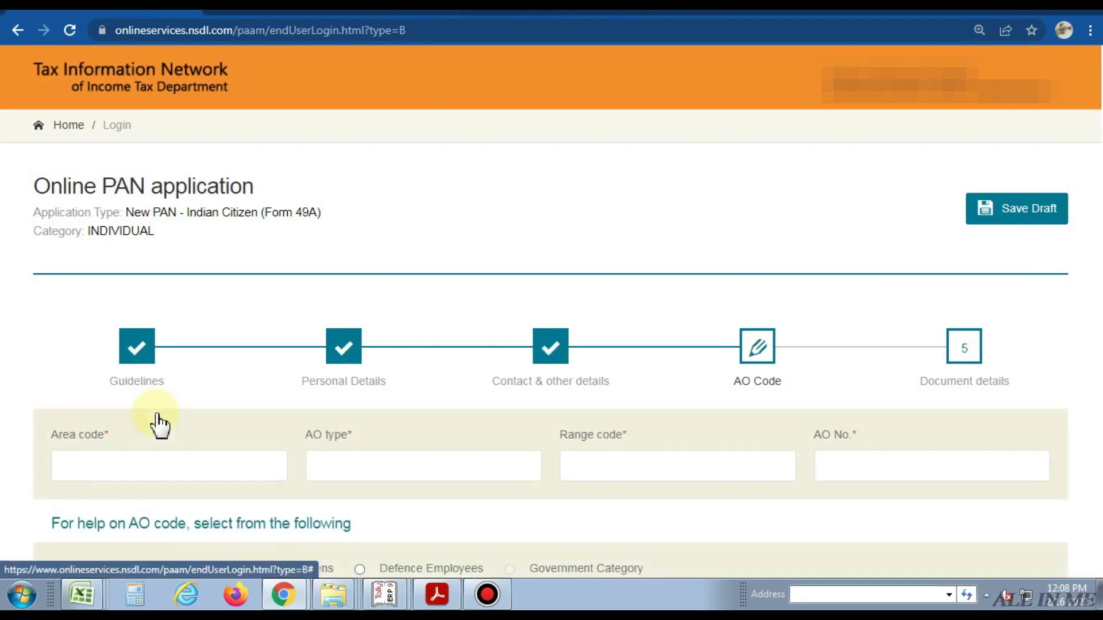
- Look up the AO code row covering pincode 400028 in the Mumbai AO code search results
scroll(520, 304, "down", 4)
scroll(522, 305, "down", 2)
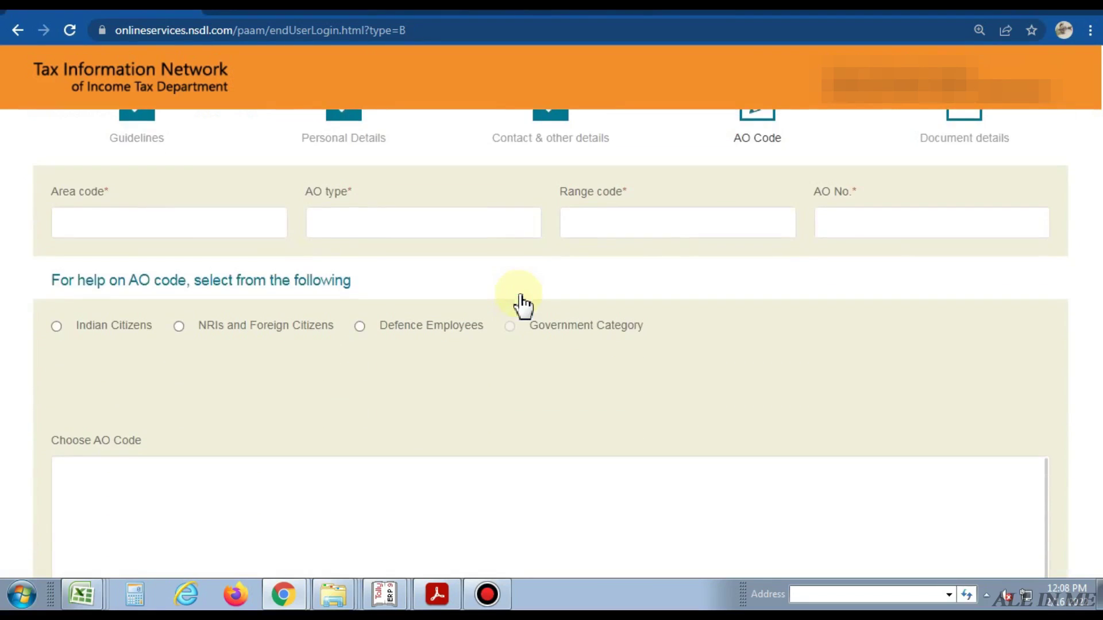
left_click(190, 223)
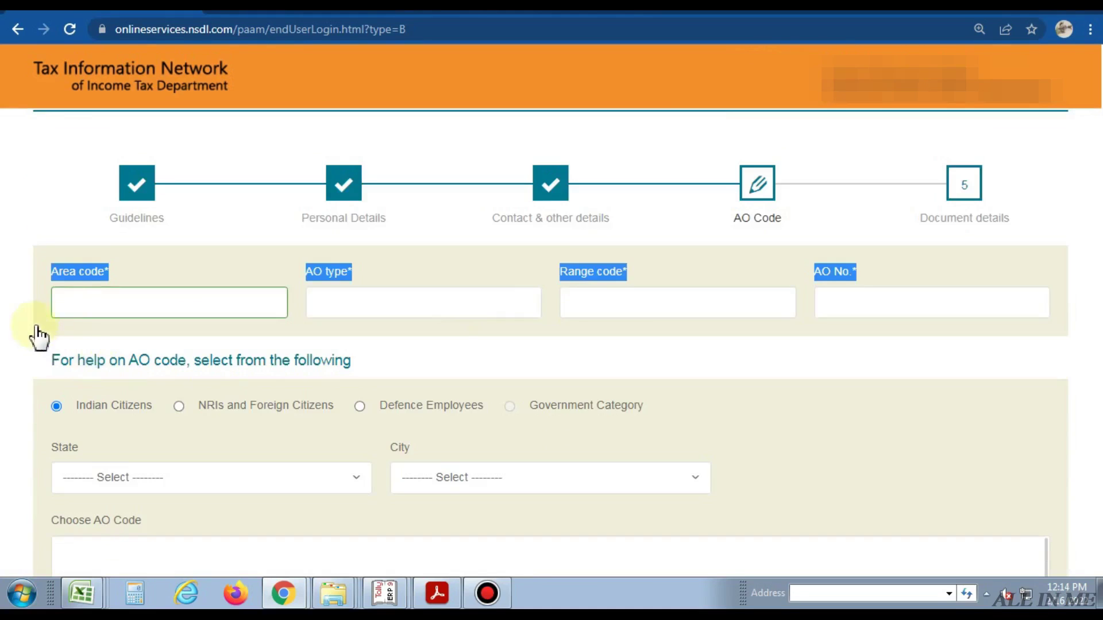
left_click(66, 305)
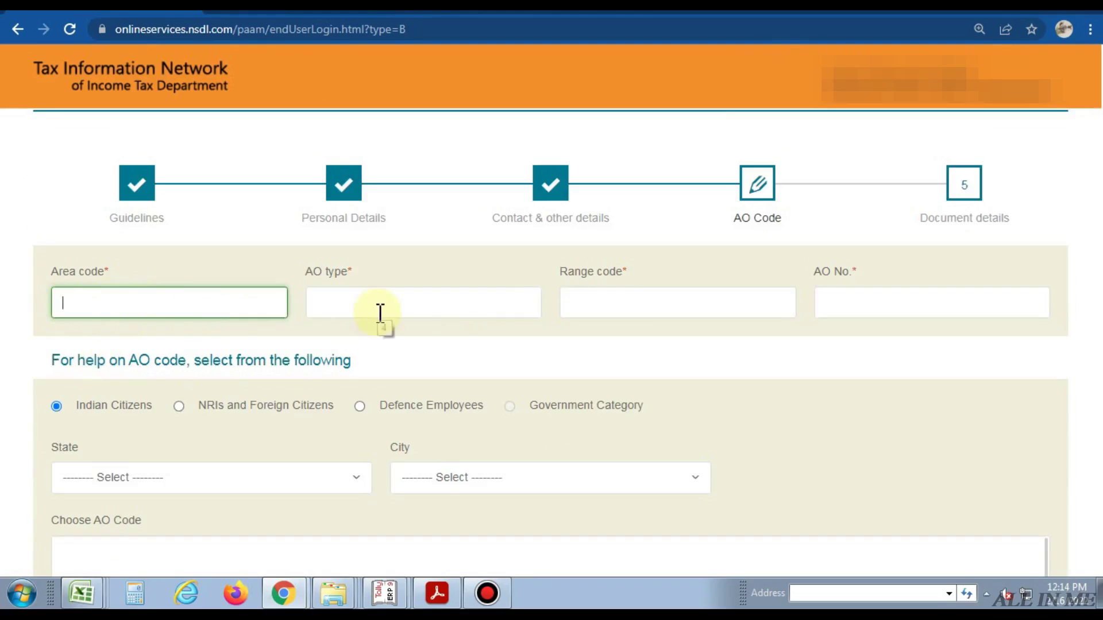
left_click(276, 11)
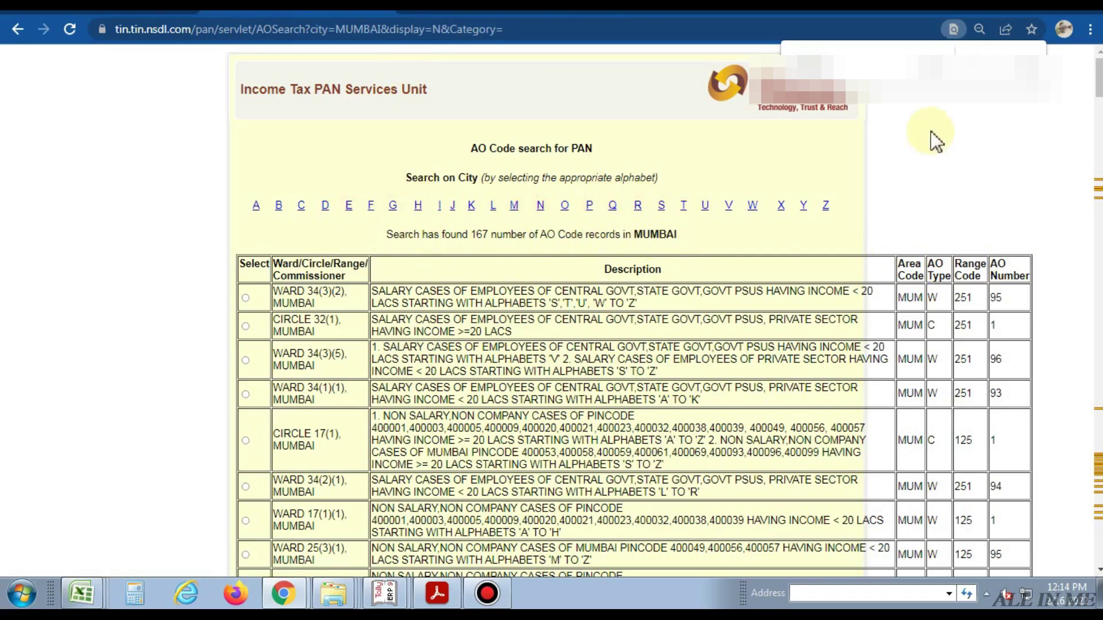
scroll(969, 195, "down", 20)
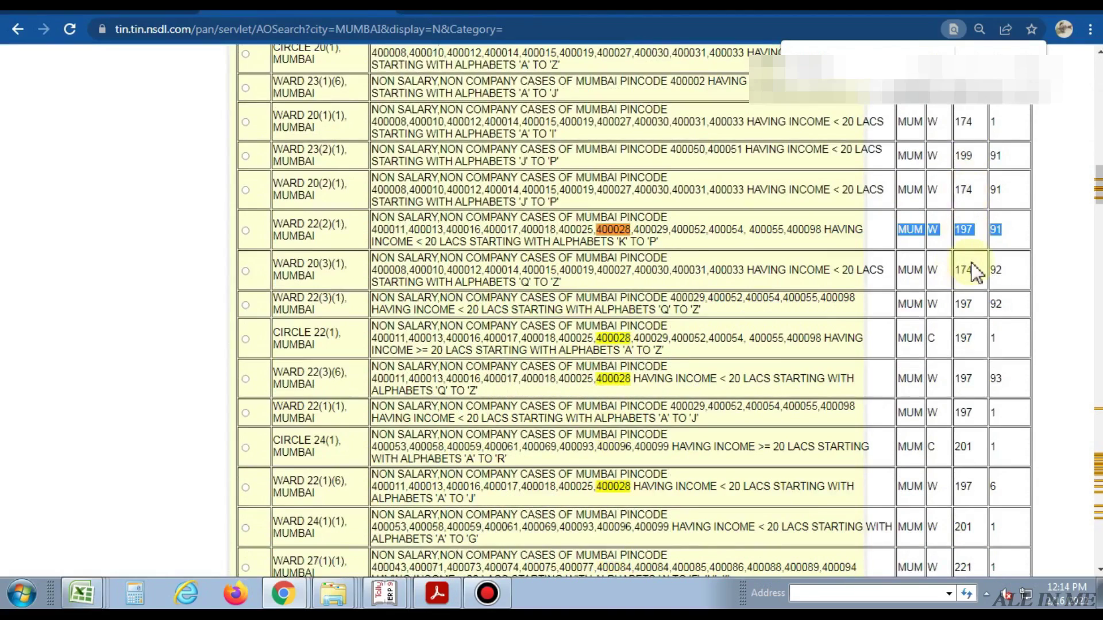
- Fill in the AO code with area code MUM, AO type W, range code 197 and AO No. 91
left_click(184, 13)
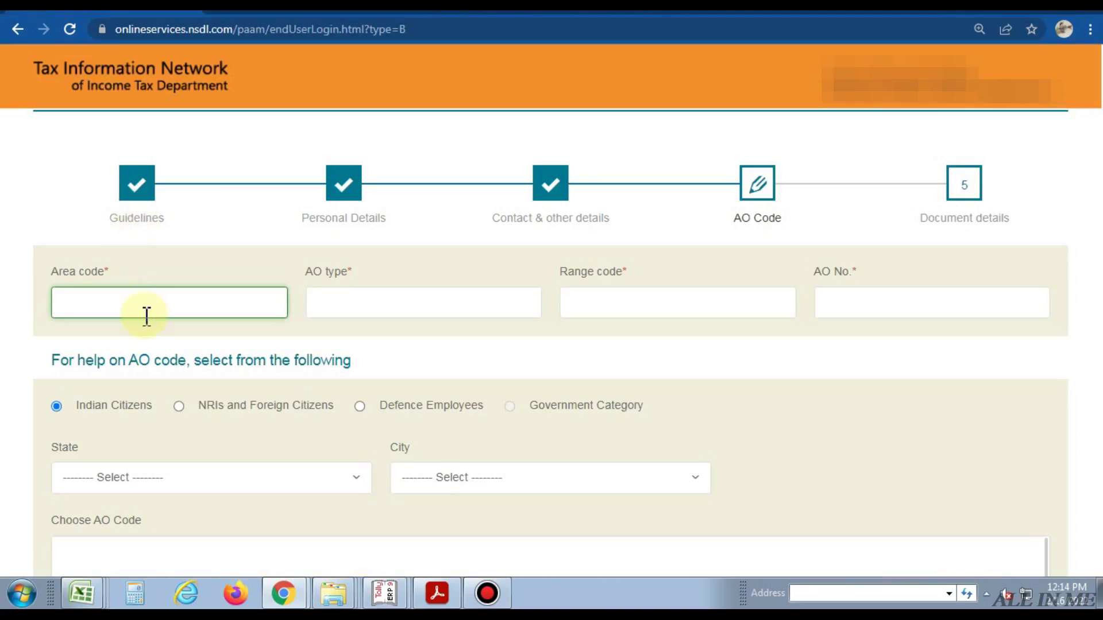
key("Tab")
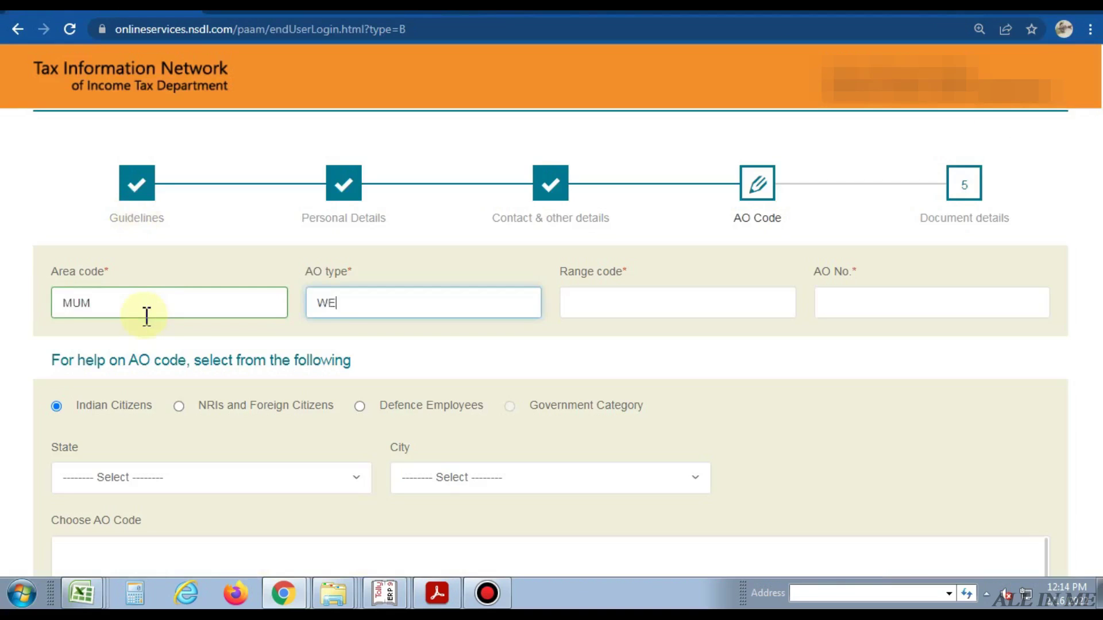
key("BackSpace")
key("Tab")
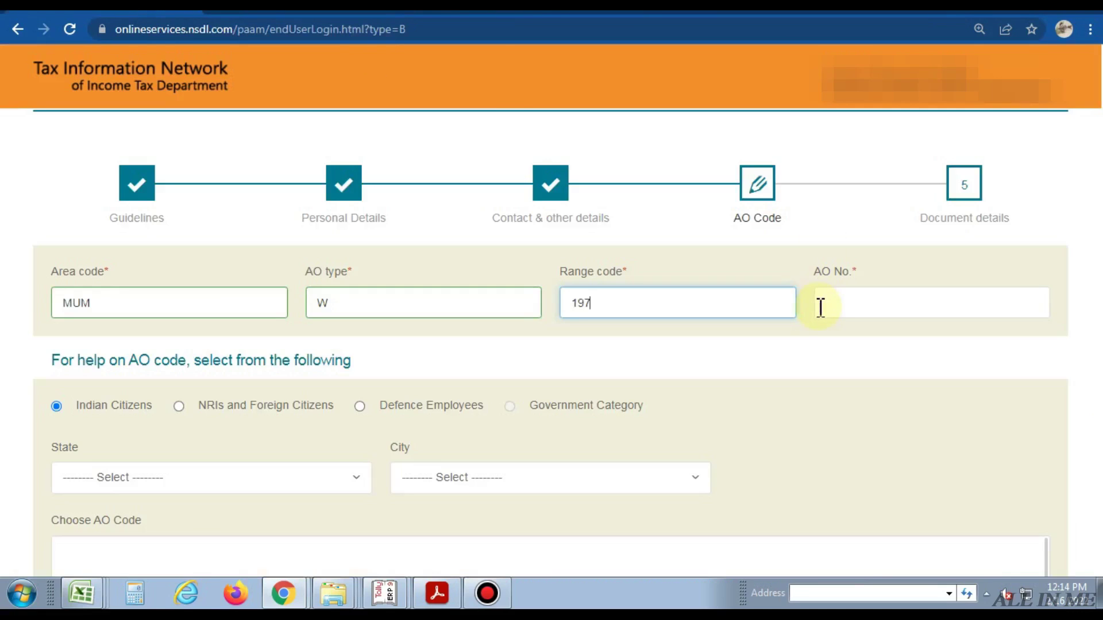
left_click(821, 308)
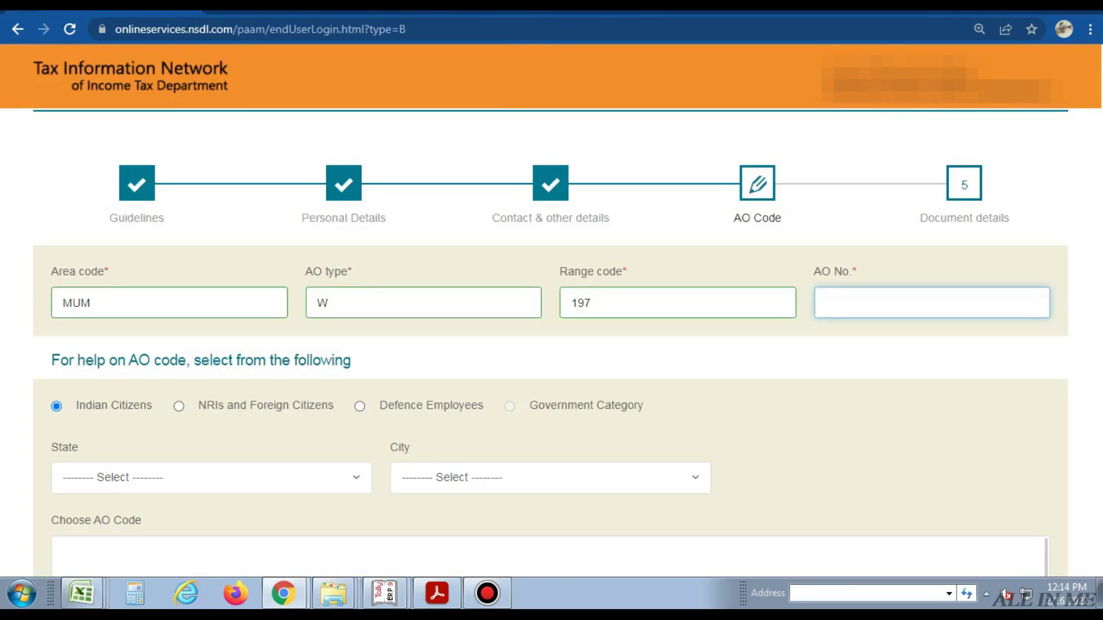
- Set the state to MAHARASHTRA and the city to MUMBAI in the AO code help for Indian Citizens
scroll(763, 460, "down", 4)
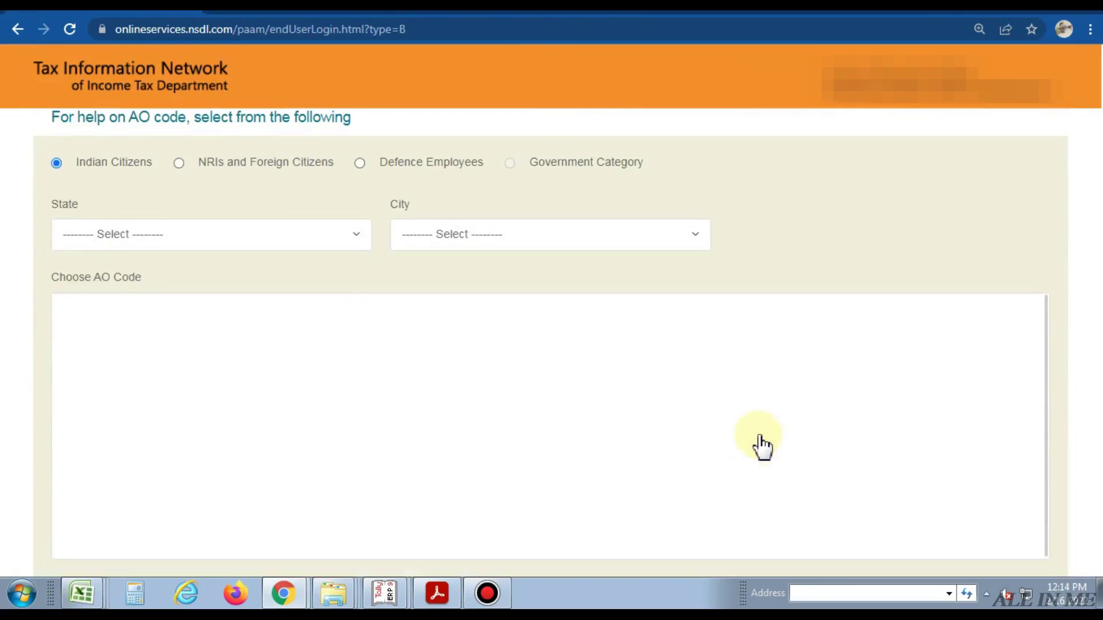
left_click(123, 236)
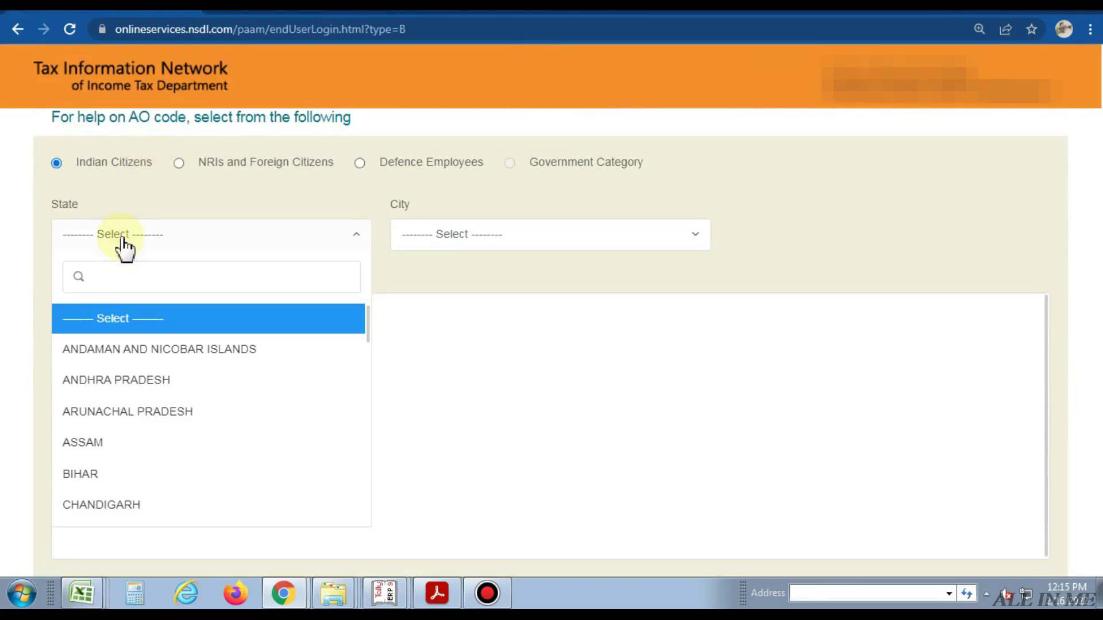
type("maha")
key("Return")
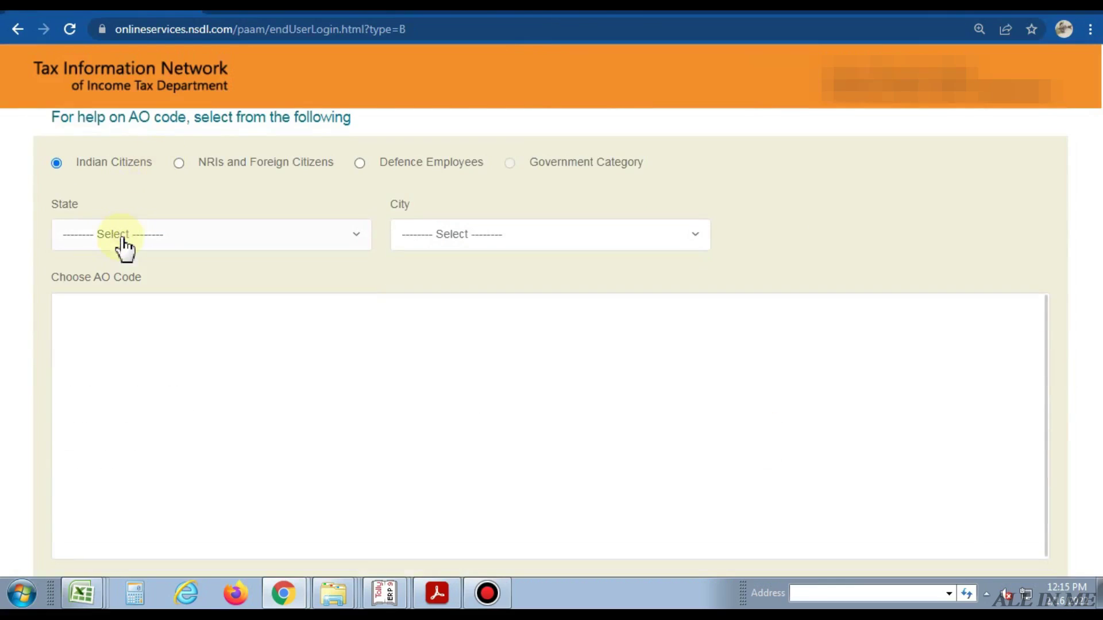
left_click(182, 241)
type("MA")
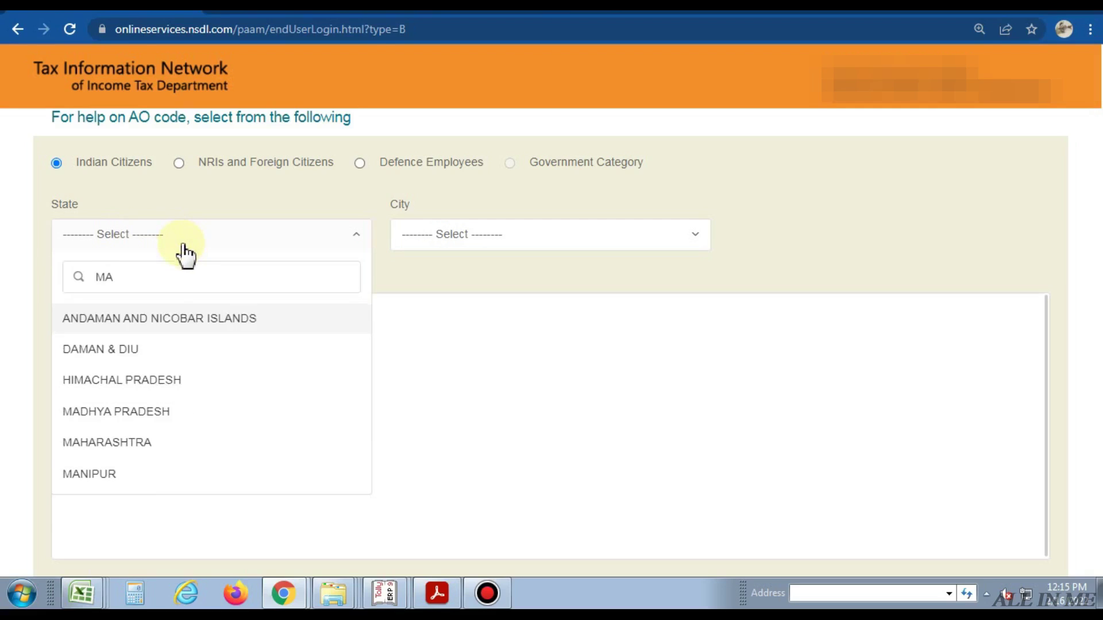
left_click(137, 443)
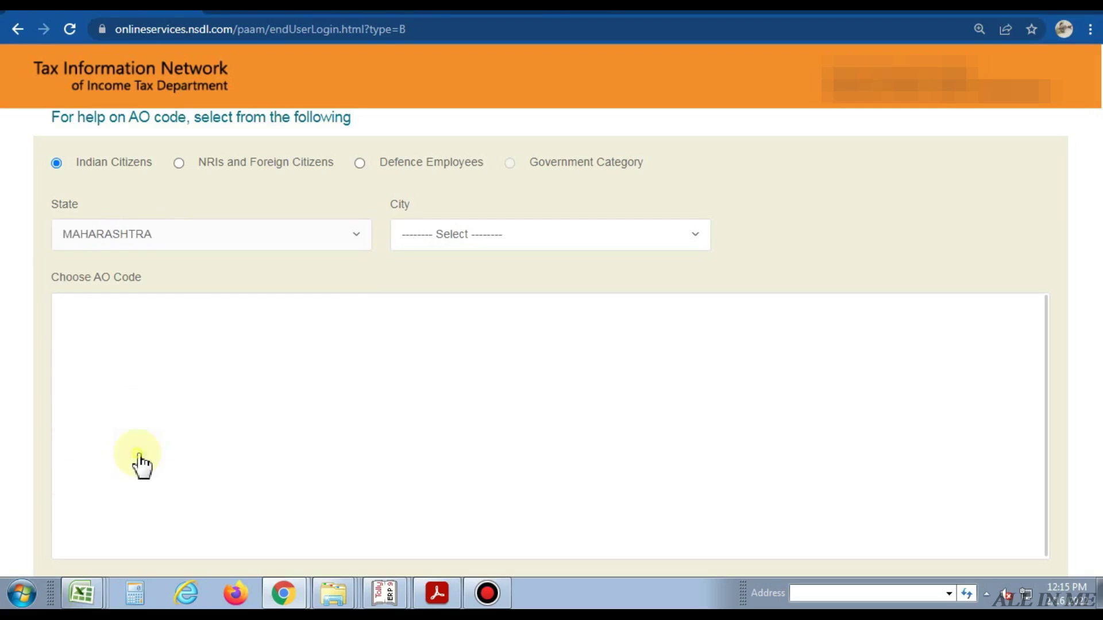
left_click(599, 241)
type("MUM")
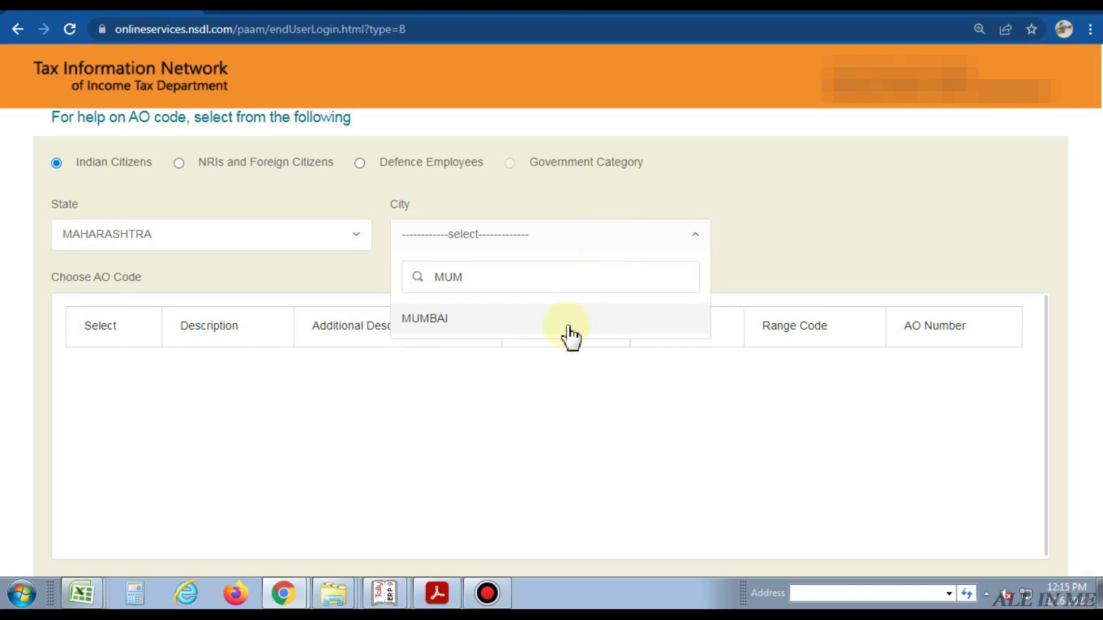
left_click(571, 325)
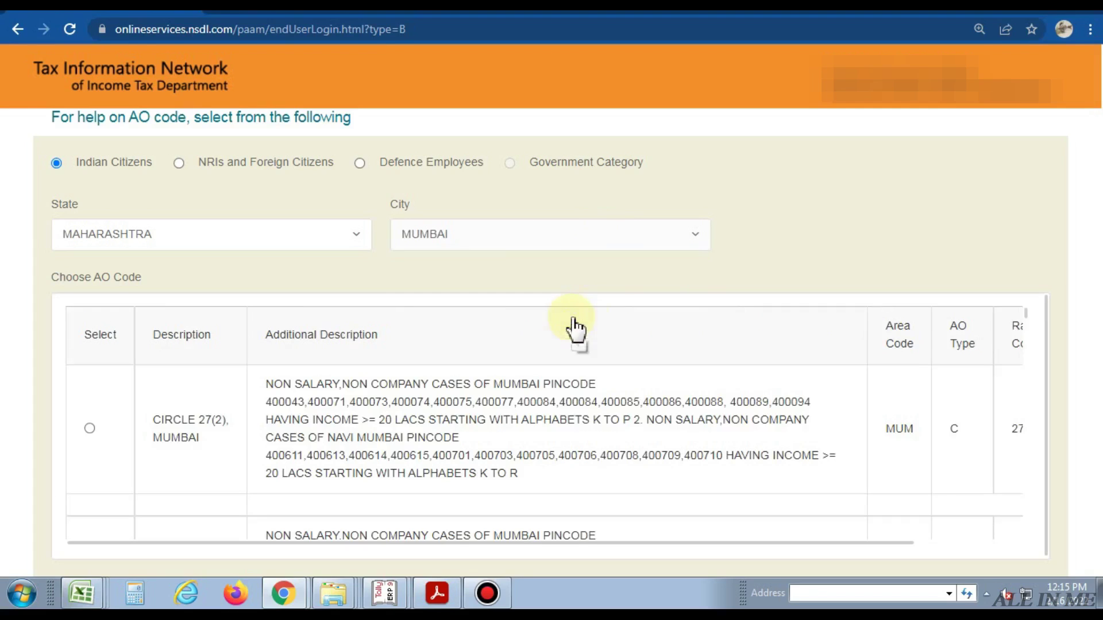
- Choose the CIRCLE 27(2), MUMBAI entry in the AO code list
key("ctrl+minus")
key("ctrl+minus")
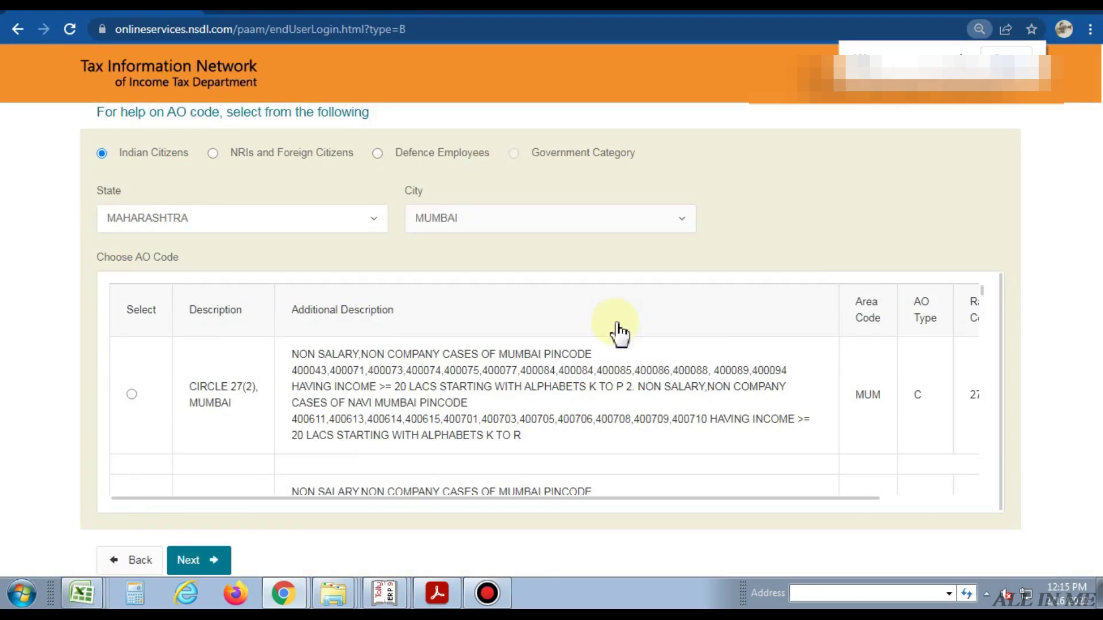
scroll(365, 414, "up", 2)
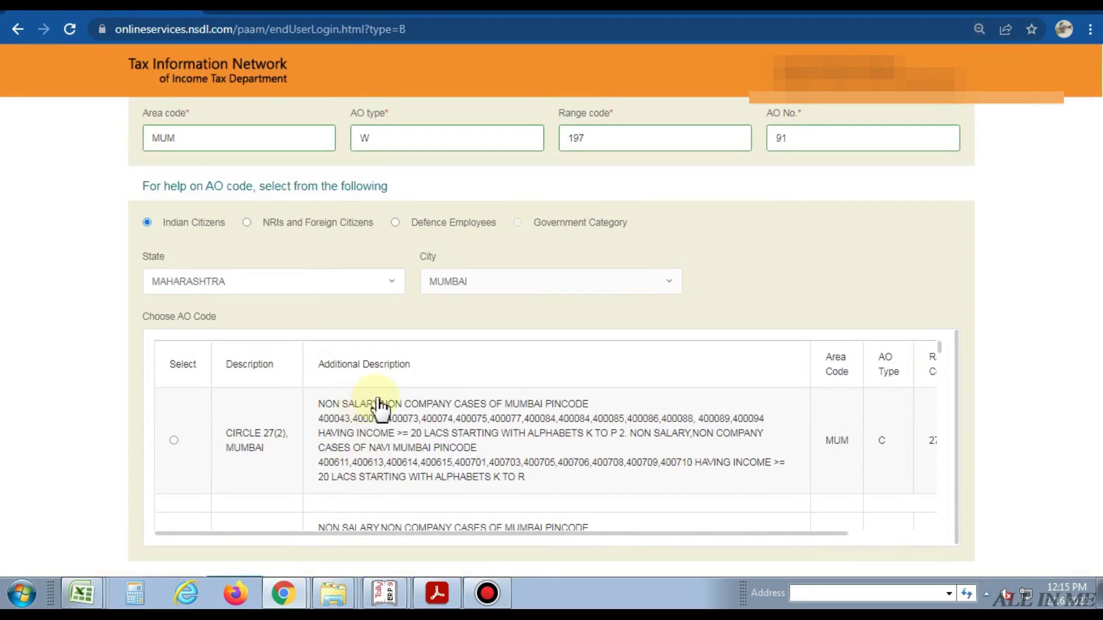
scroll(449, 426, "down", 2)
scroll(449, 426, "up", 2)
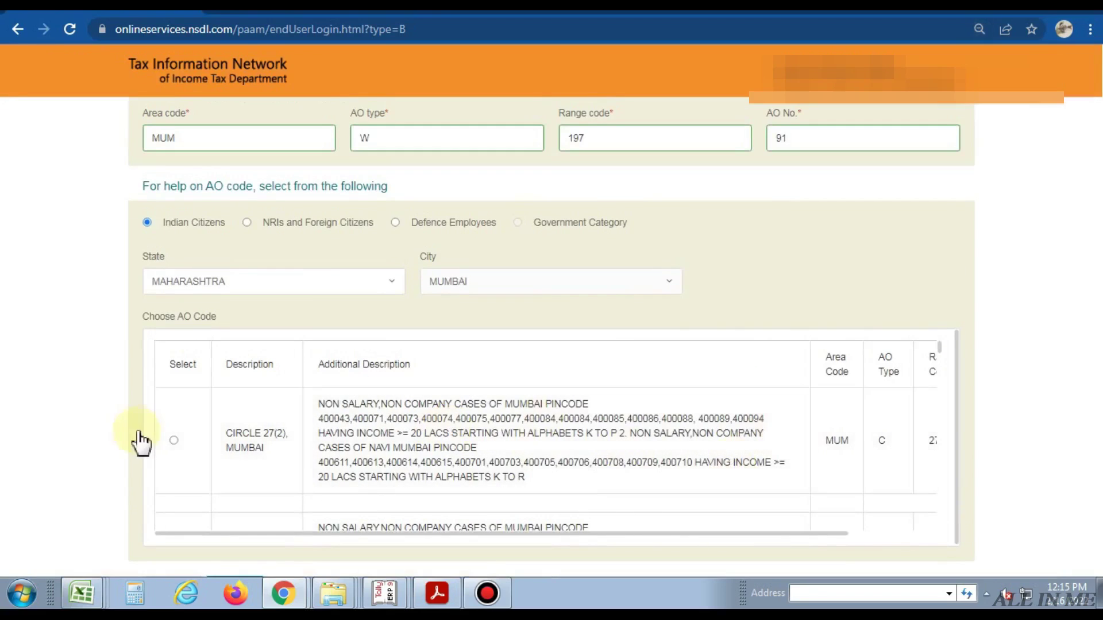
scroll(561, 457, "down", 4)
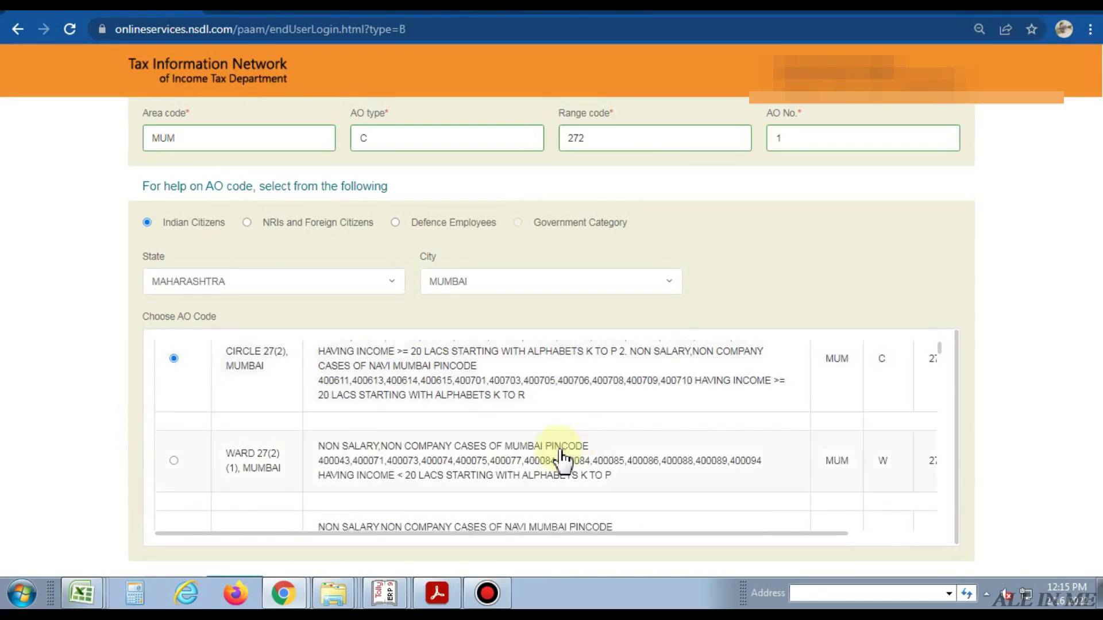
scroll(561, 457, "up", 4)
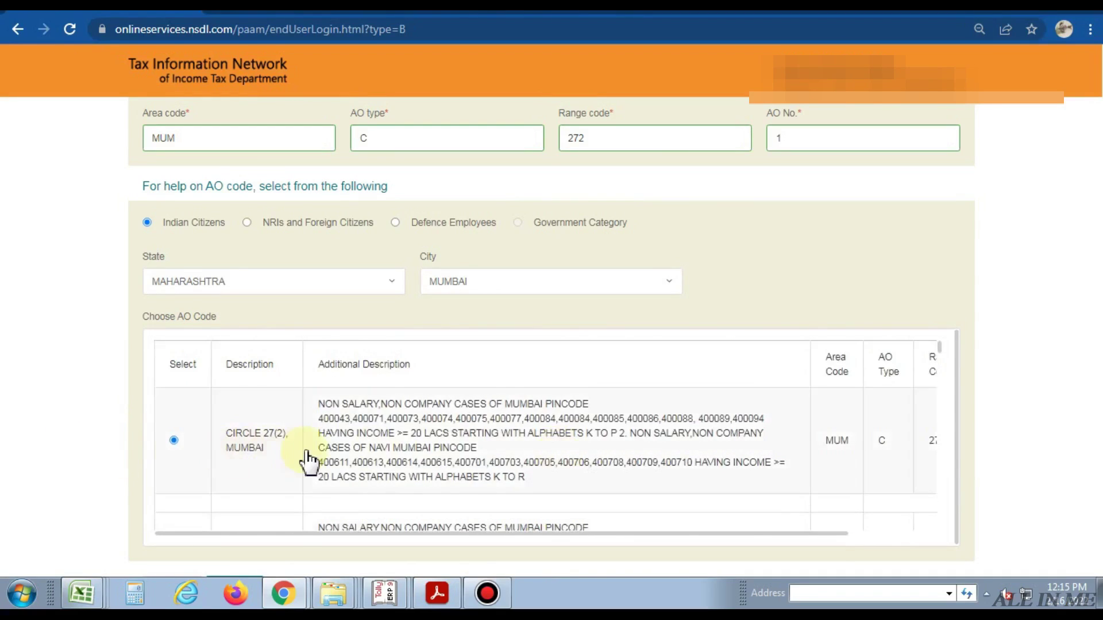
- Accept the chosen AO code and continue to the Document details stage of the application
scroll(308, 460, "down", 5)
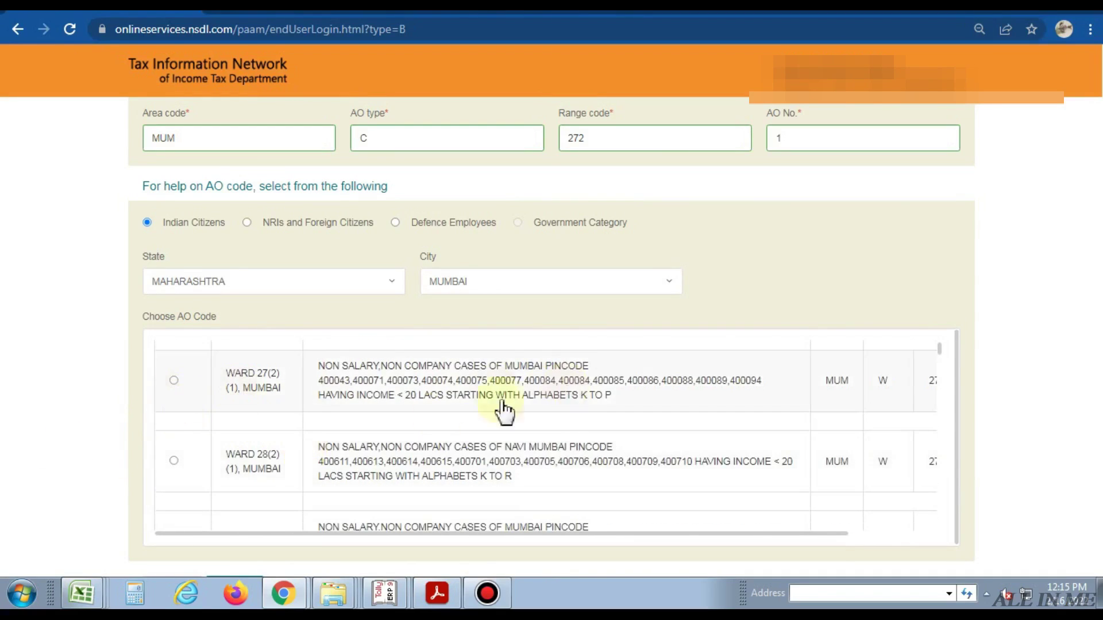
scroll(756, 340, "down", 3)
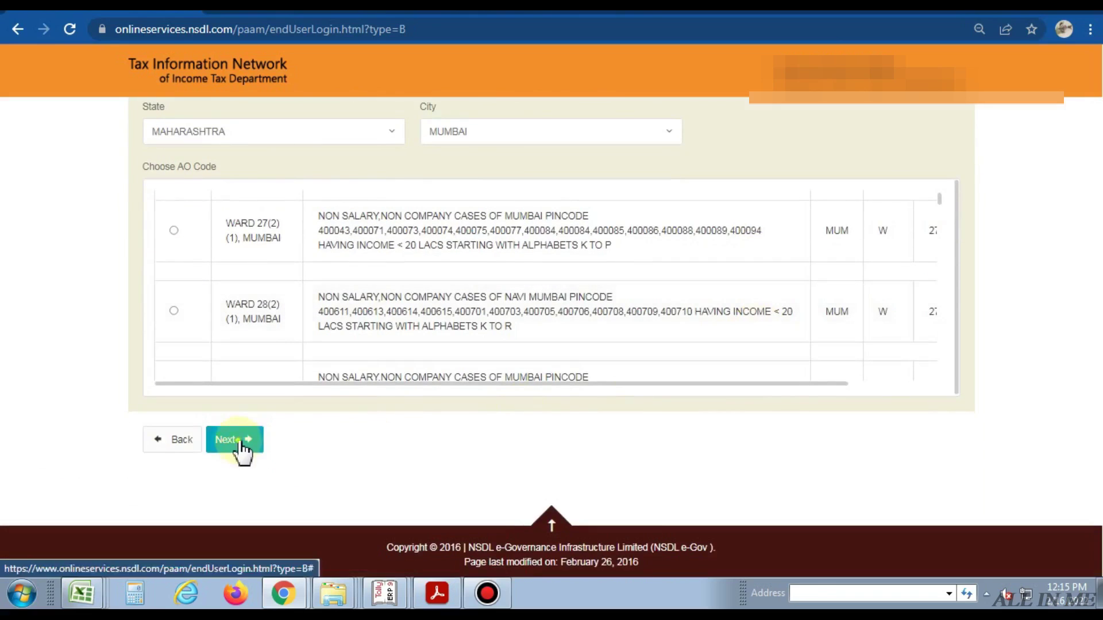
left_click(238, 443)
scroll(687, 364, "down", 3)
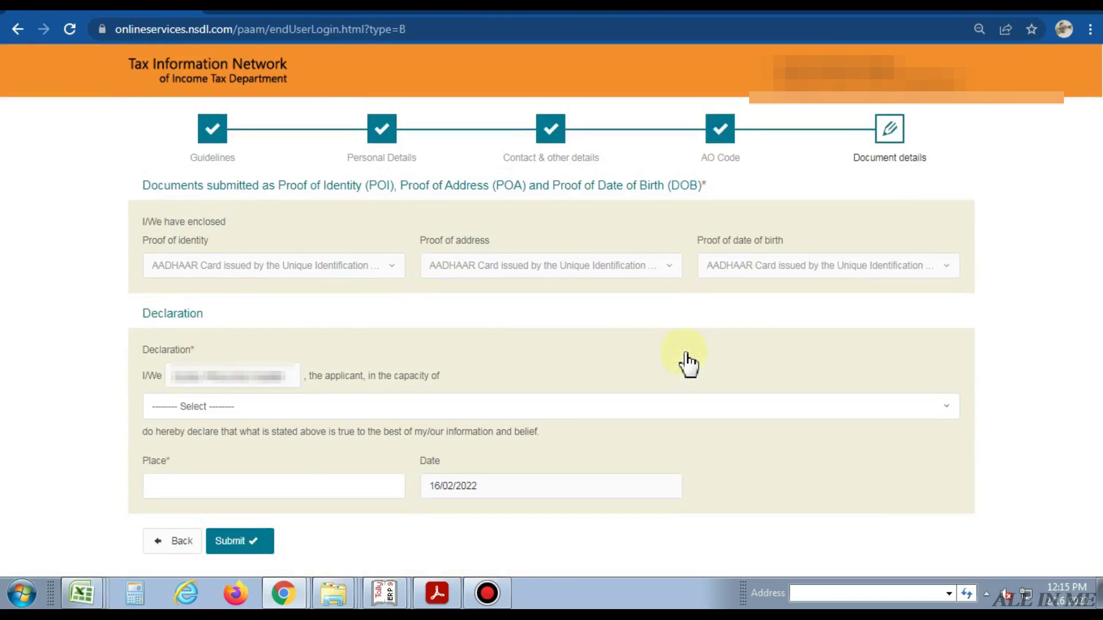
- Complete the declaration with the capacity Himself/Herself and the place MUMBAI, and submit the application
left_click(220, 422)
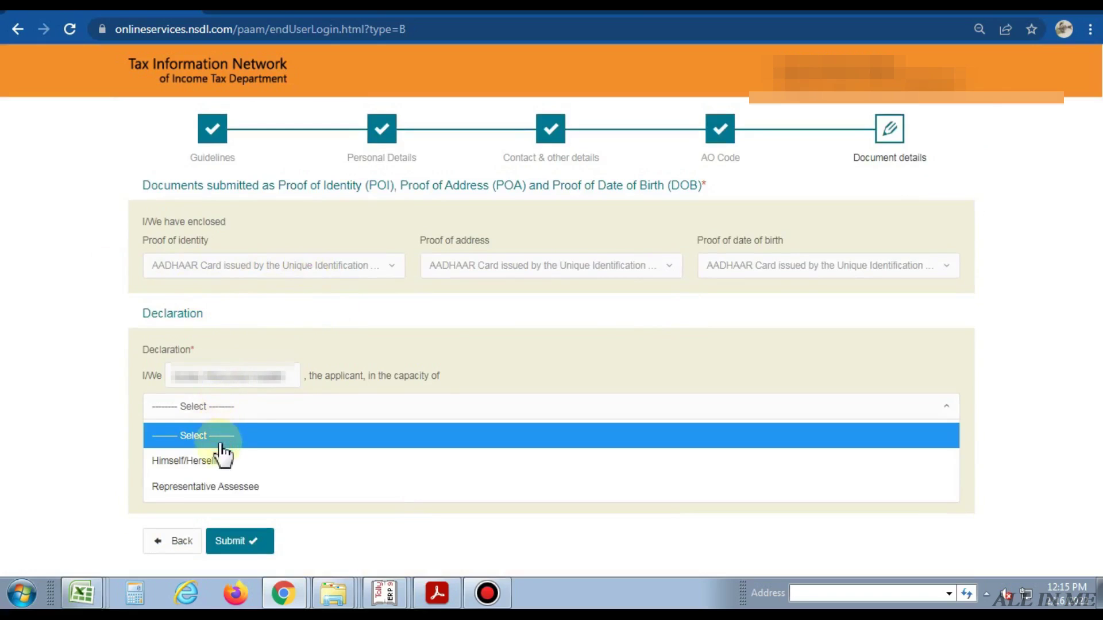
left_click(244, 465)
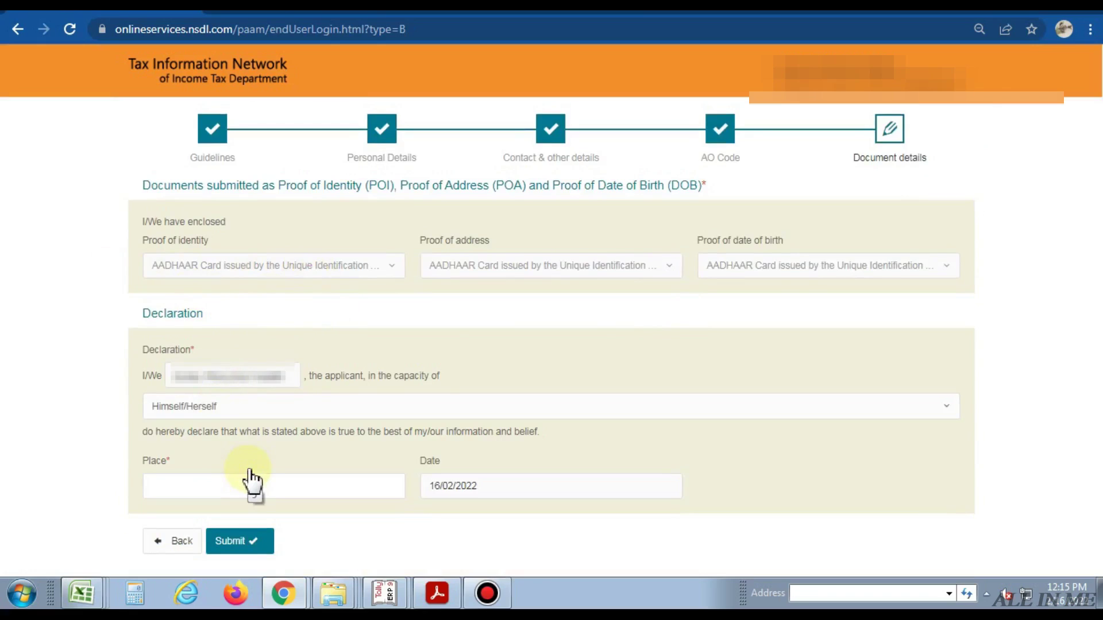
left_click(184, 478)
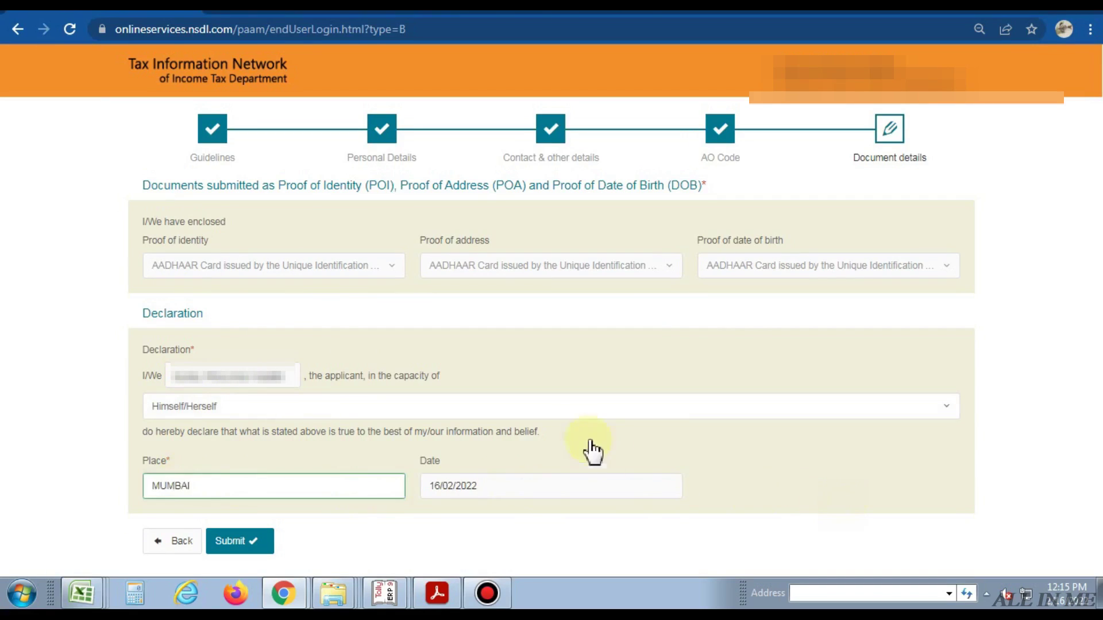
scroll(577, 442, "down", 2)
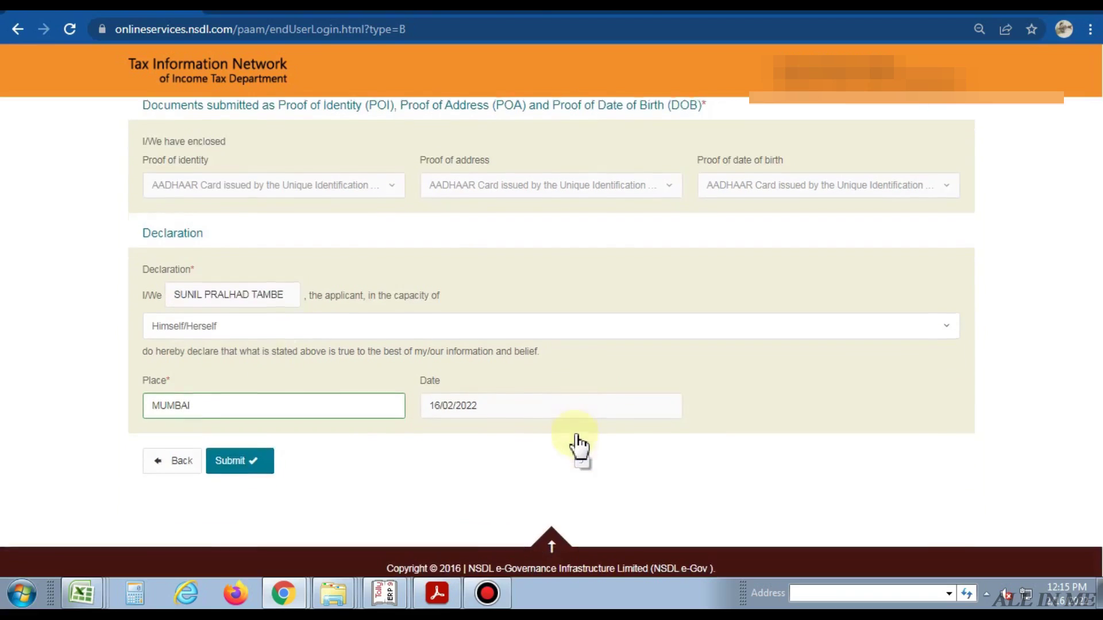
left_click(226, 466)
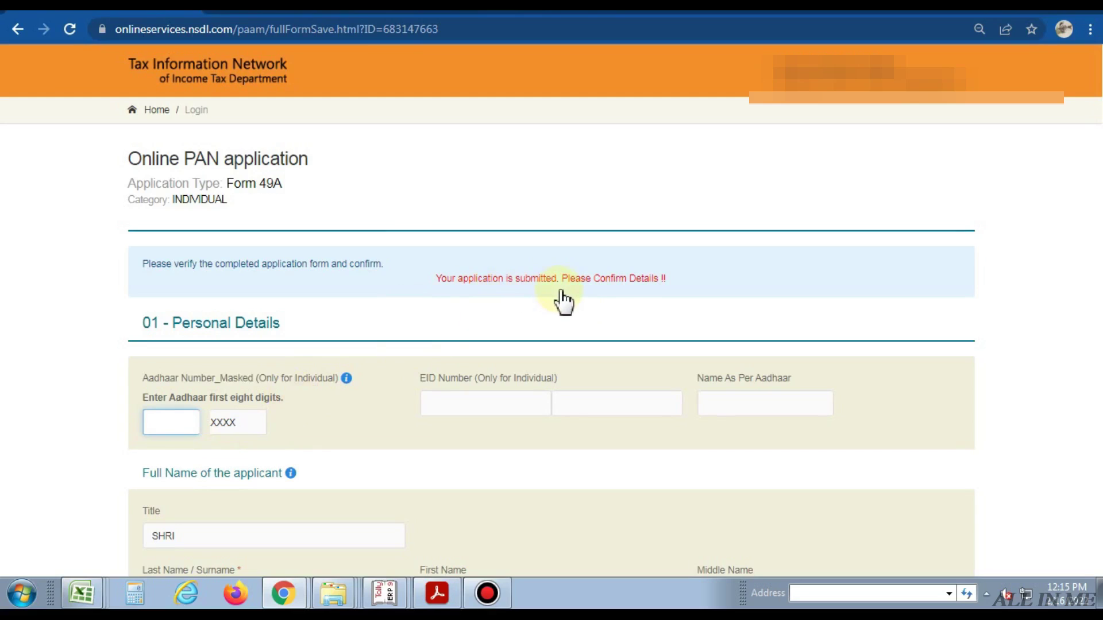
- Enter the first eight digits of the Aadhaar number and review the completed form from the personal details through the document details
left_click(176, 422)
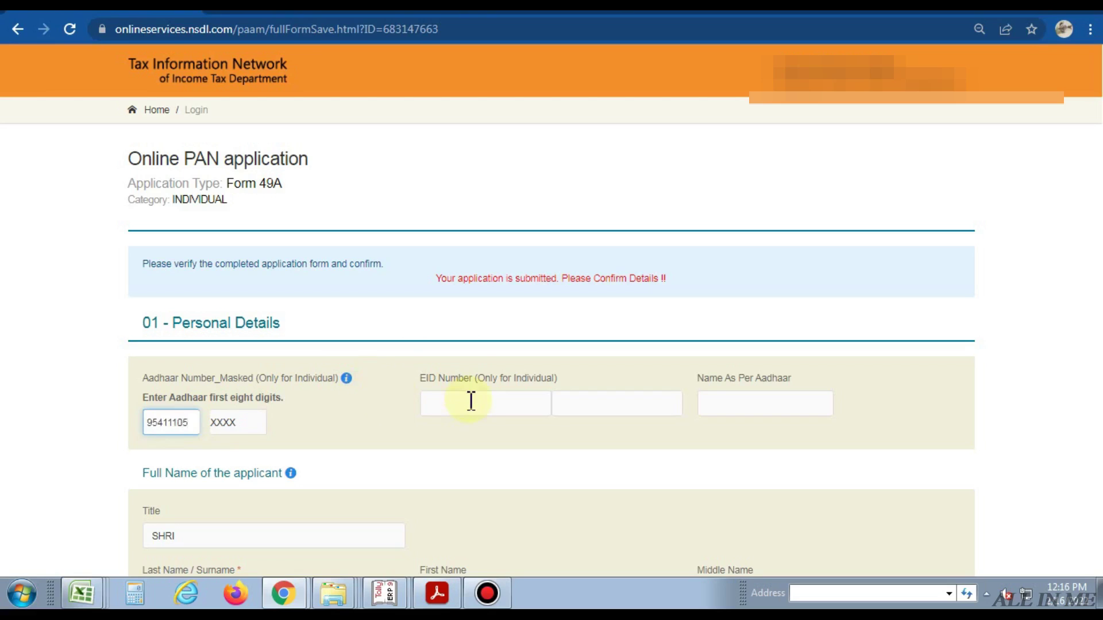
scroll(497, 399, "down", 1)
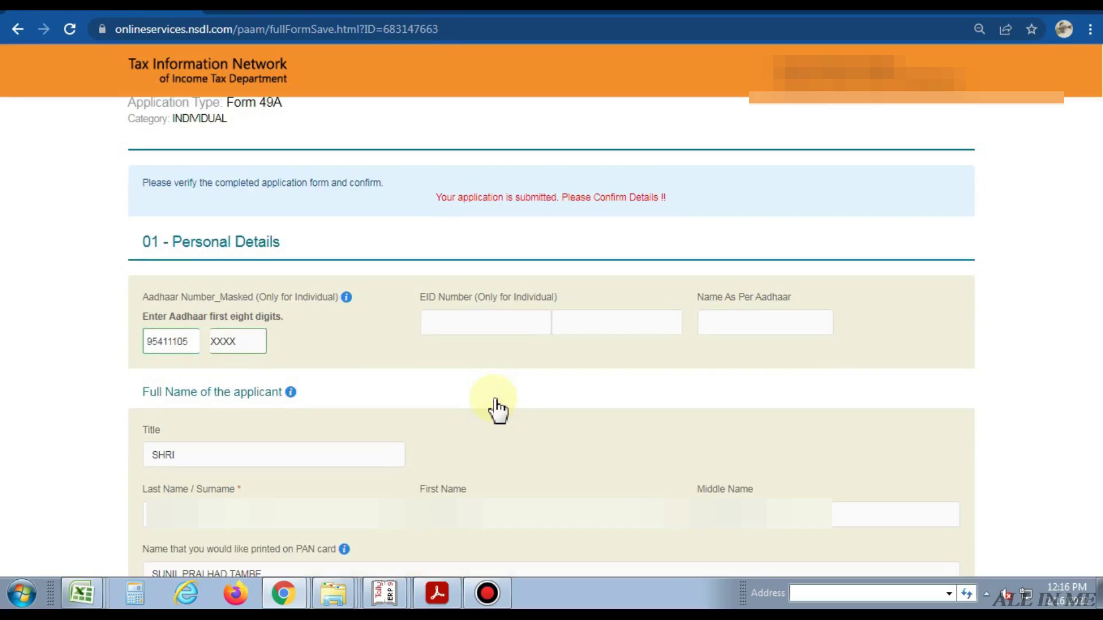
scroll(600, 376, "down", 4)
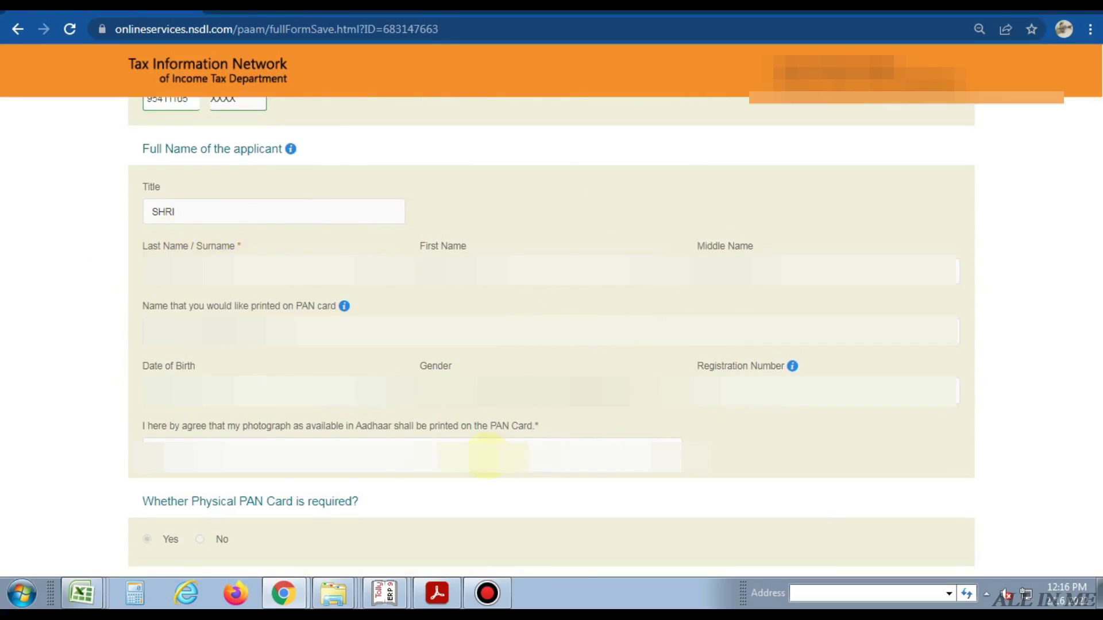
scroll(582, 432, "down", 5)
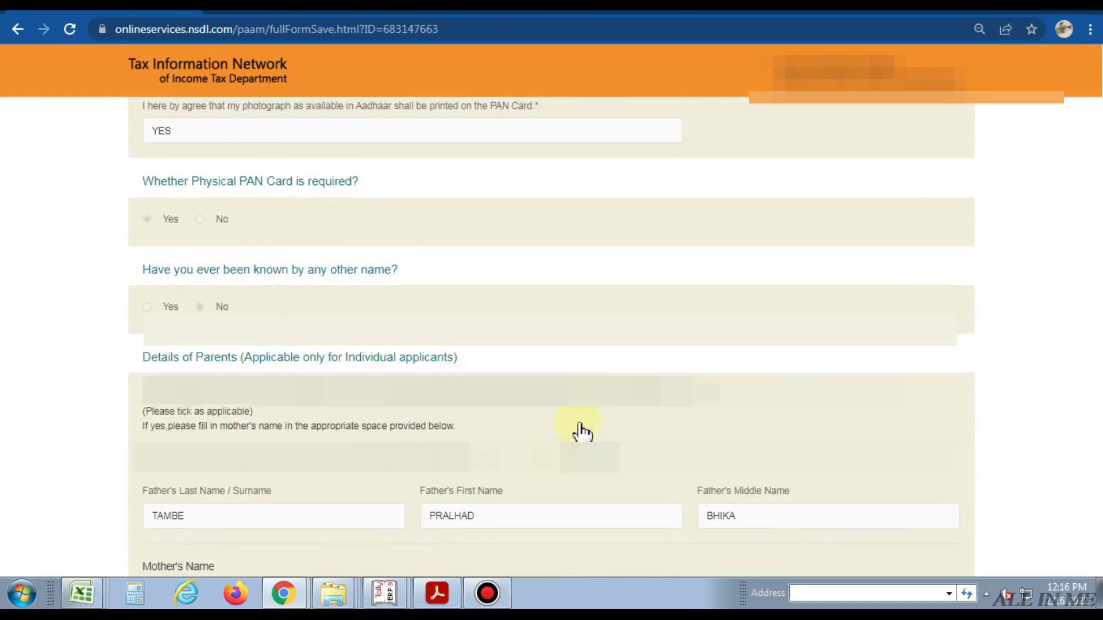
scroll(582, 432, "down", 1)
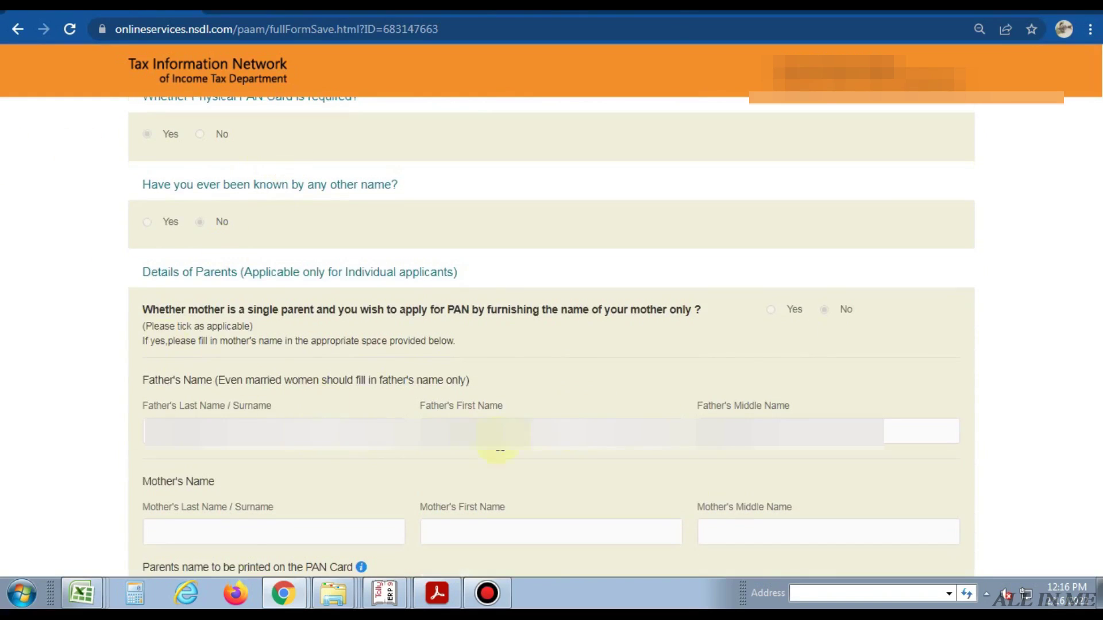
scroll(720, 299, "down", 8)
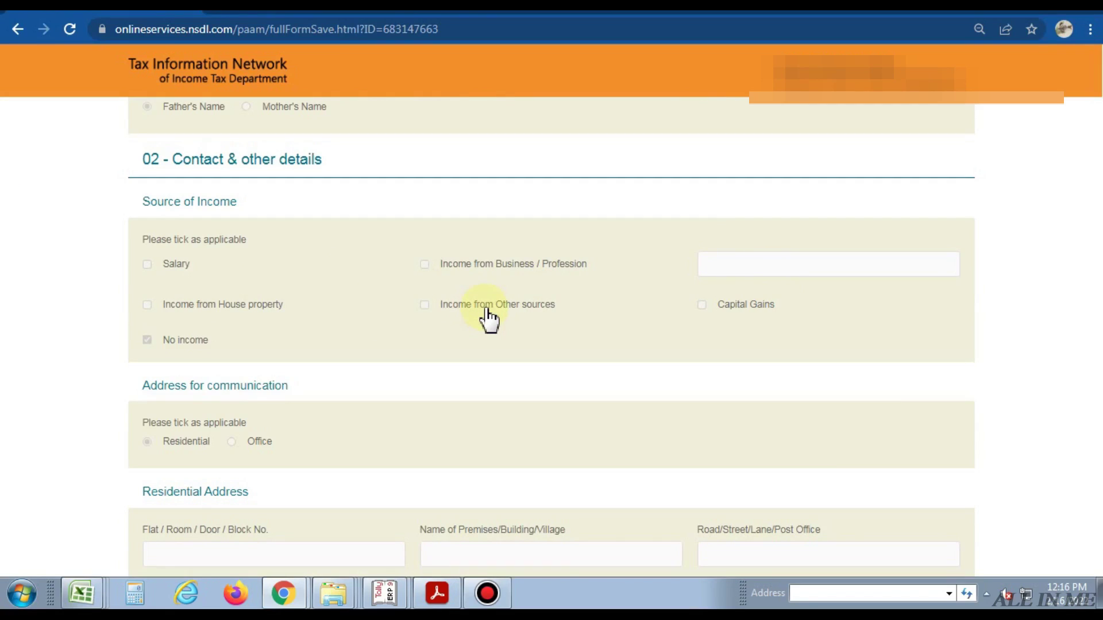
scroll(487, 317, "down", 7)
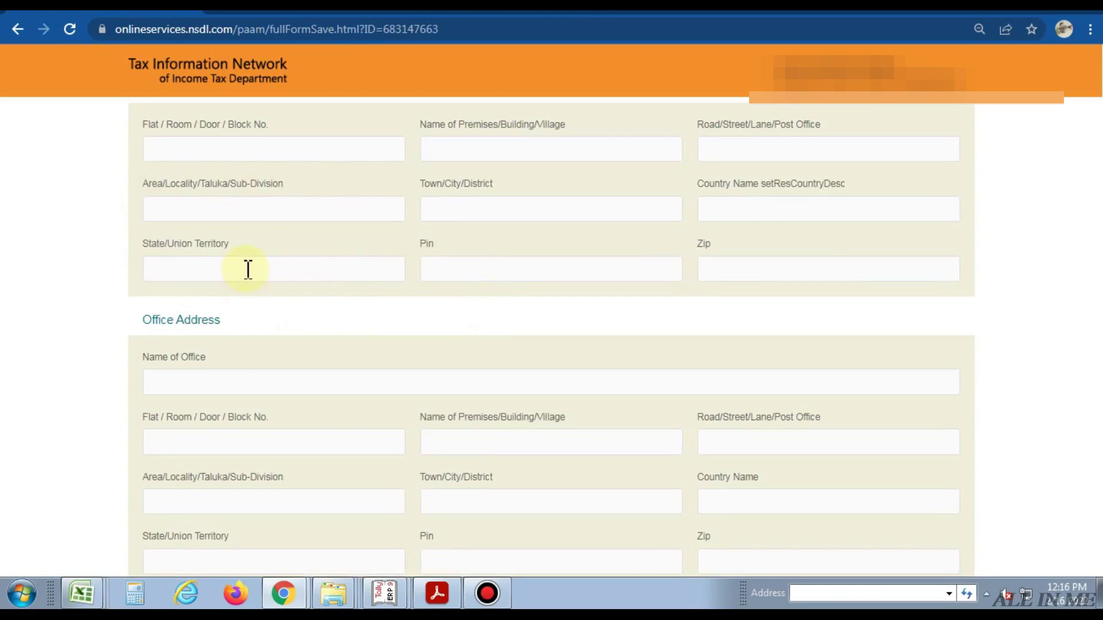
left_click(233, 148)
scroll(396, 264, "up", 1)
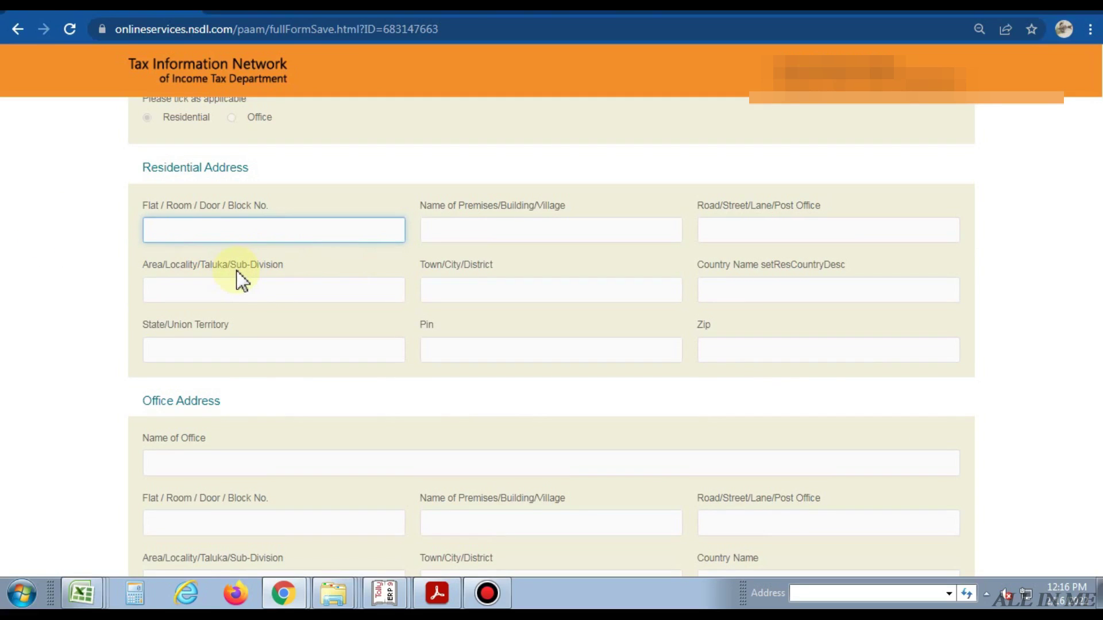
scroll(241, 280, "down", 10)
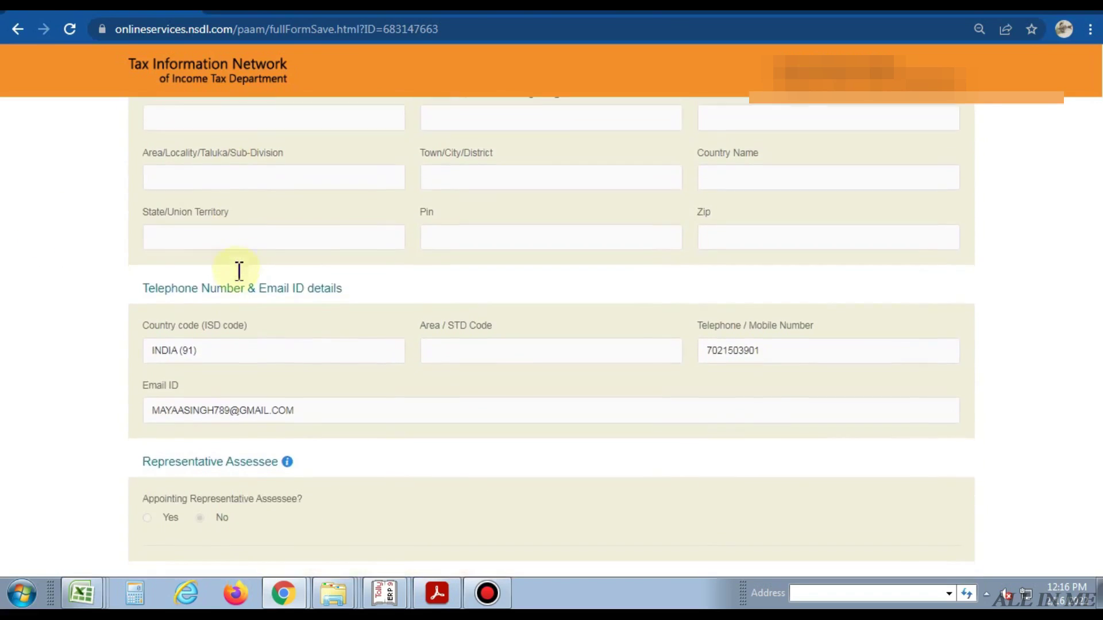
scroll(239, 271, "down", 6)
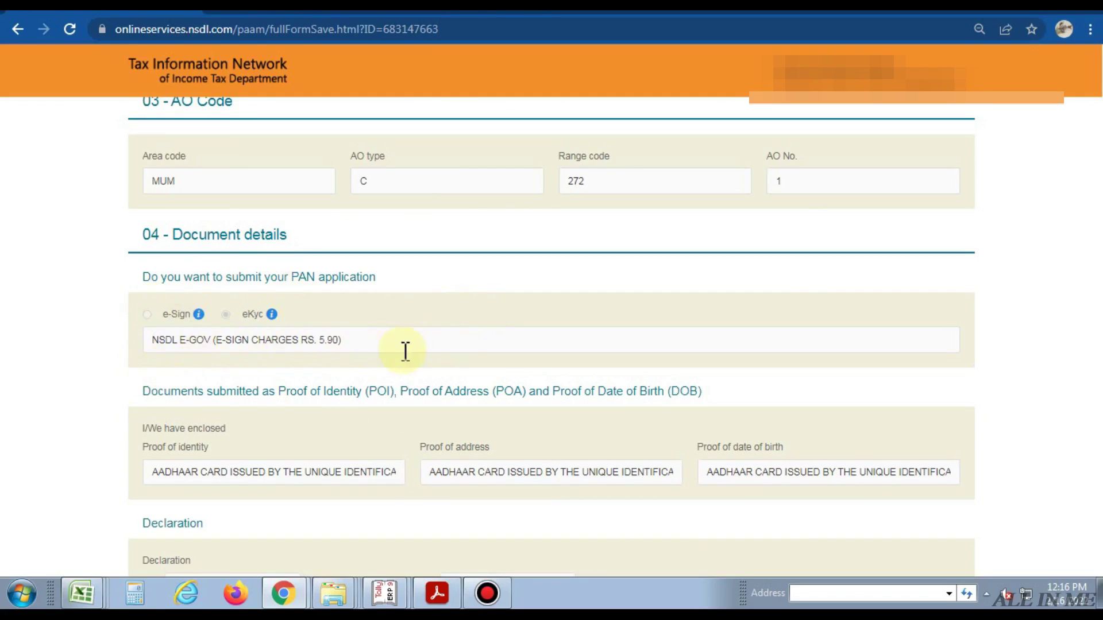
scroll(405, 351, "down", 4)
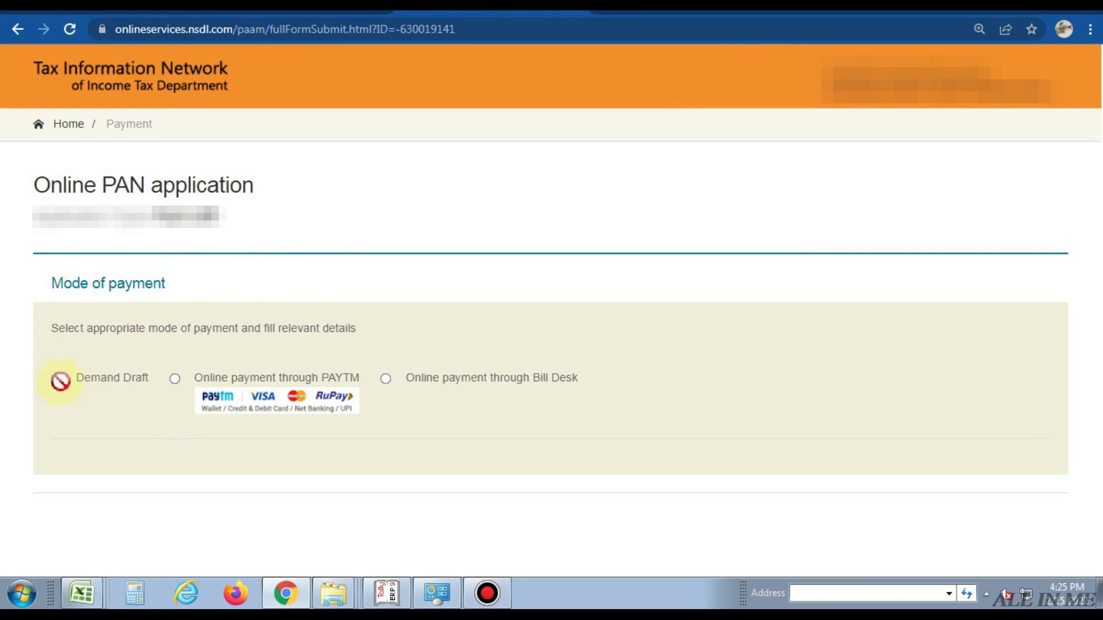
- Choose online payment through Bill Desk, agree to the terms of service and confirm the payment to reach the payment gateway
left_click(174, 379)
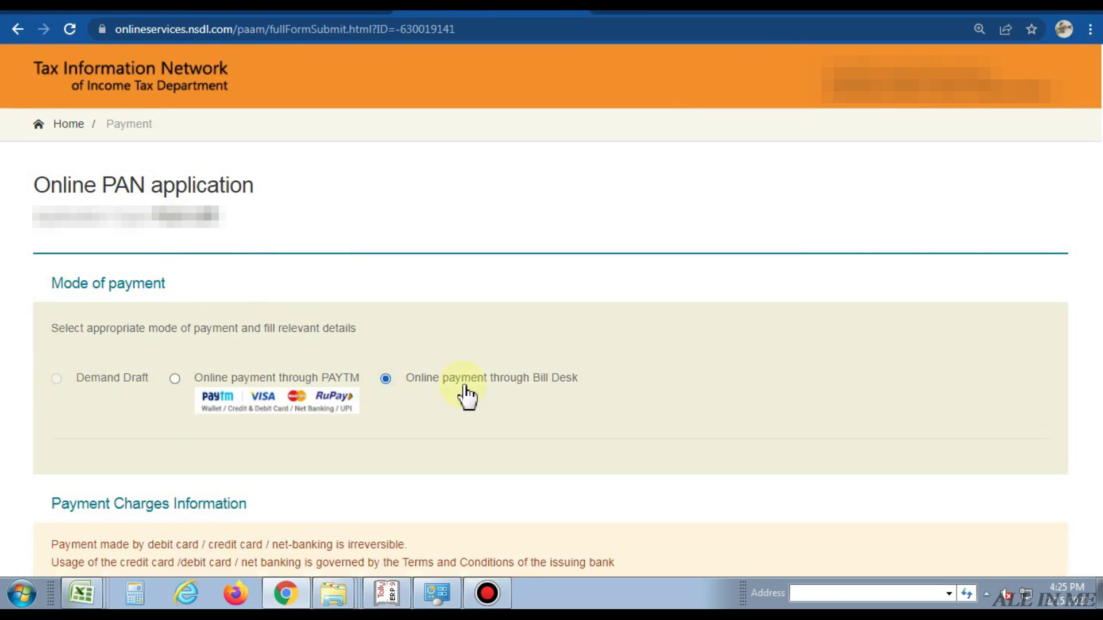
scroll(462, 396, "down", 7)
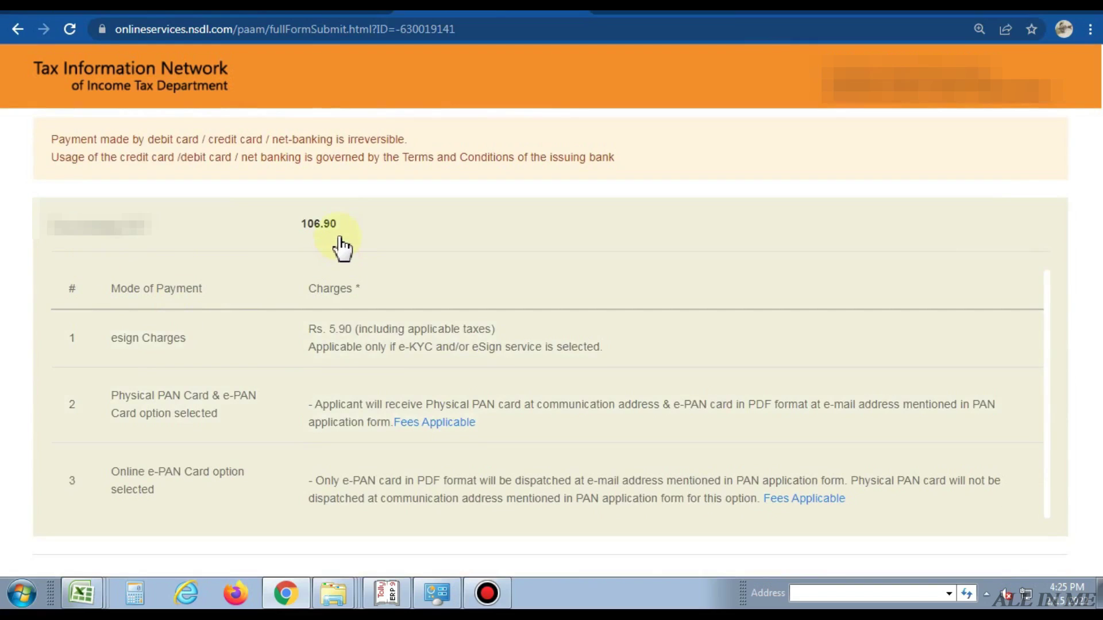
scroll(387, 247, "down", 4)
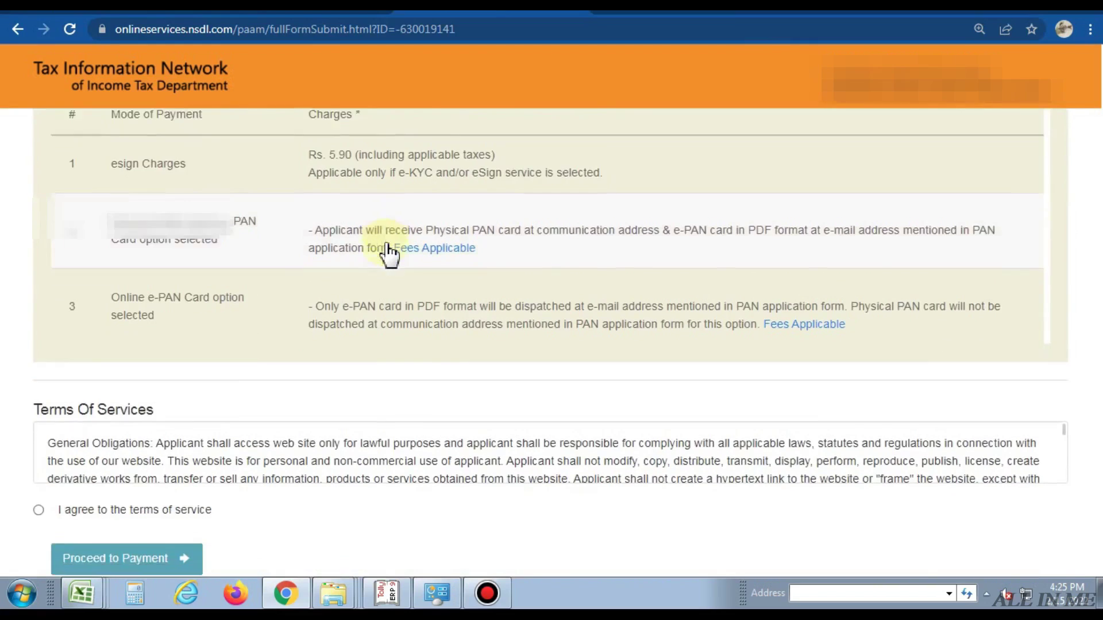
left_click(39, 468)
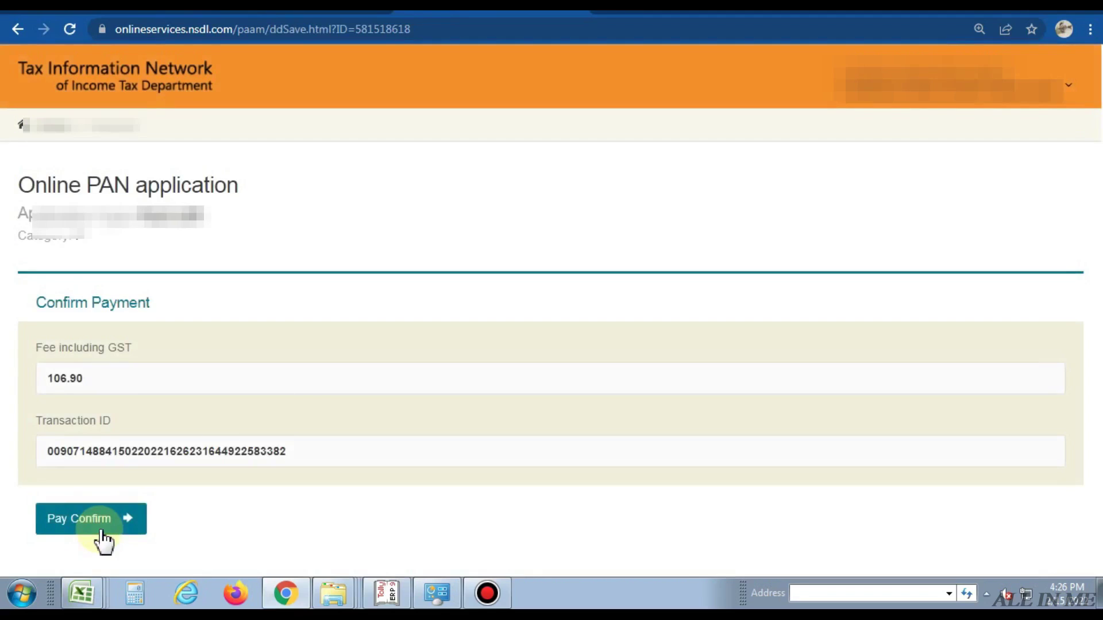
scroll(254, 374, "down", 2)
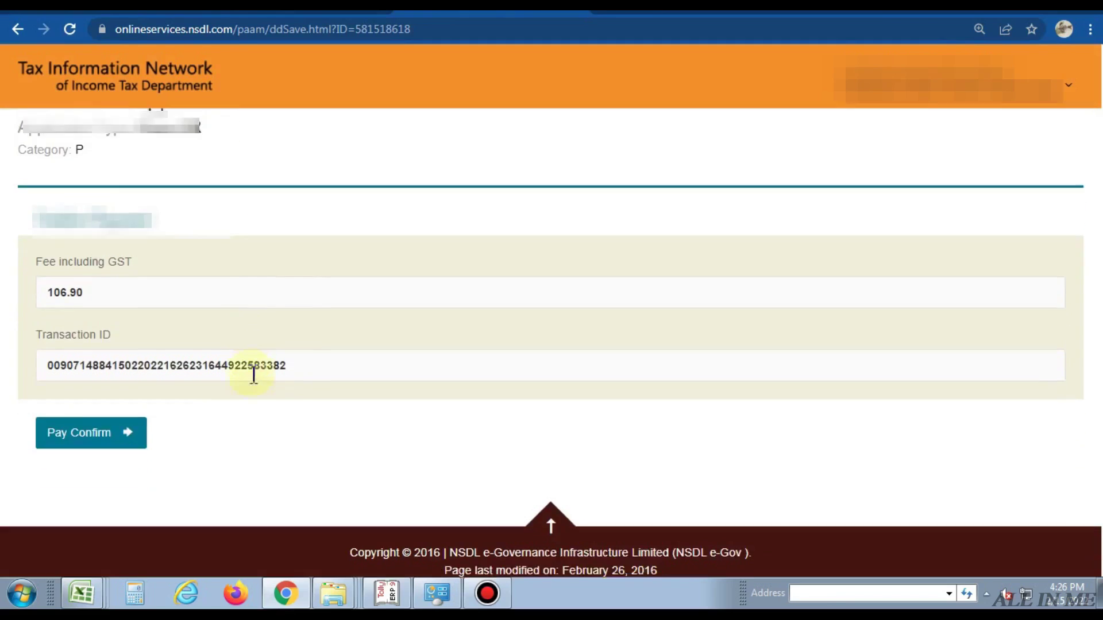
left_click(99, 434)
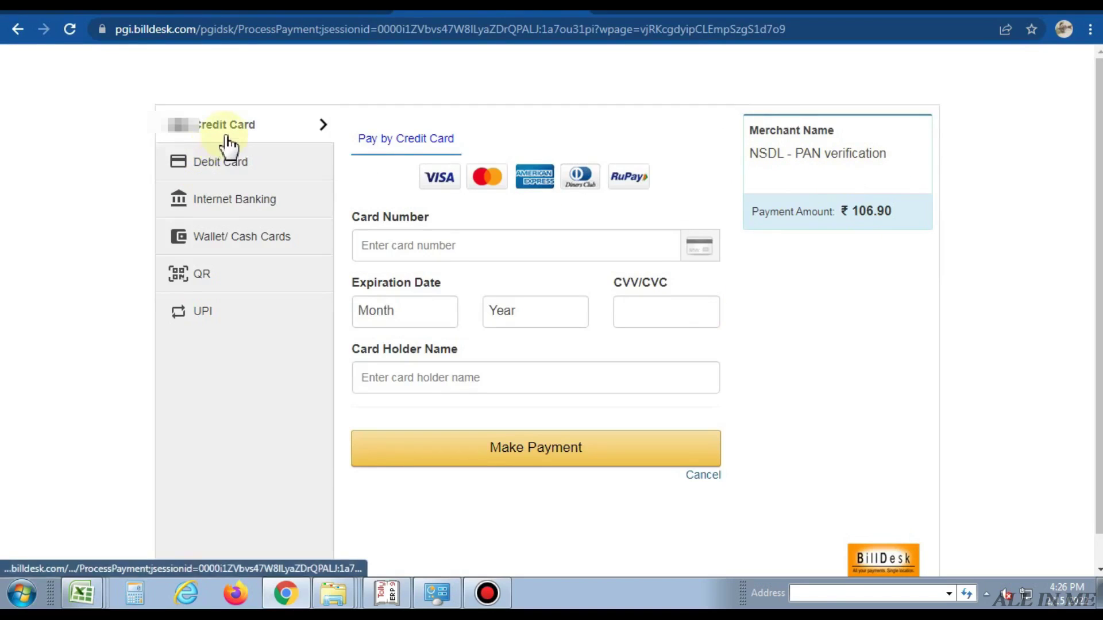
- Look through the debit card, internet banking, wallet/cash card, QR and UPI payment options
left_click(217, 168)
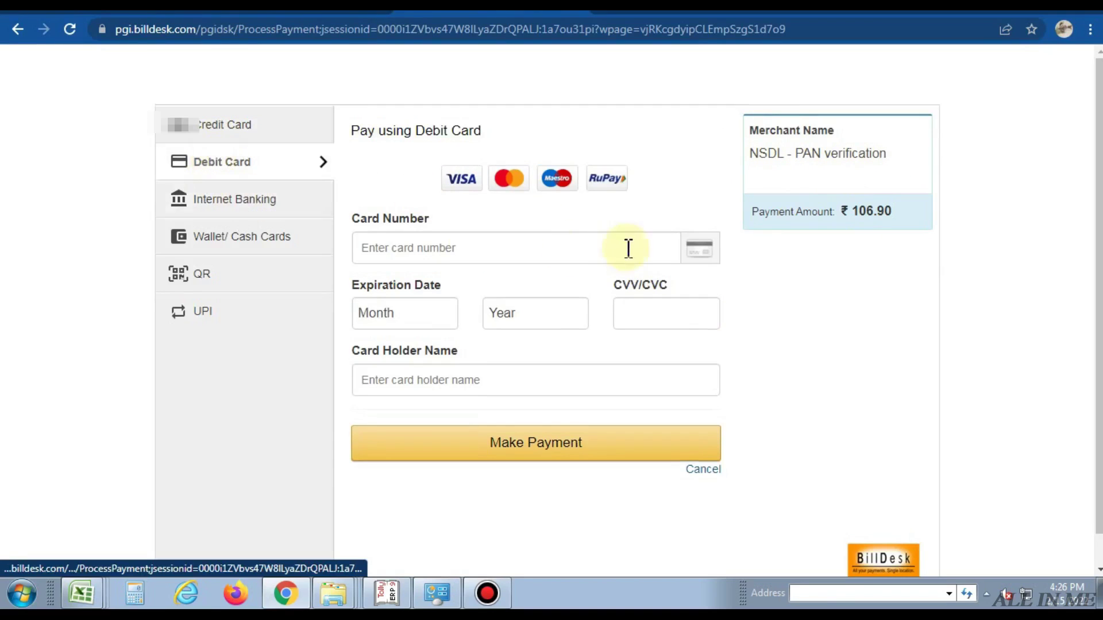
left_click(273, 214)
left_click(228, 247)
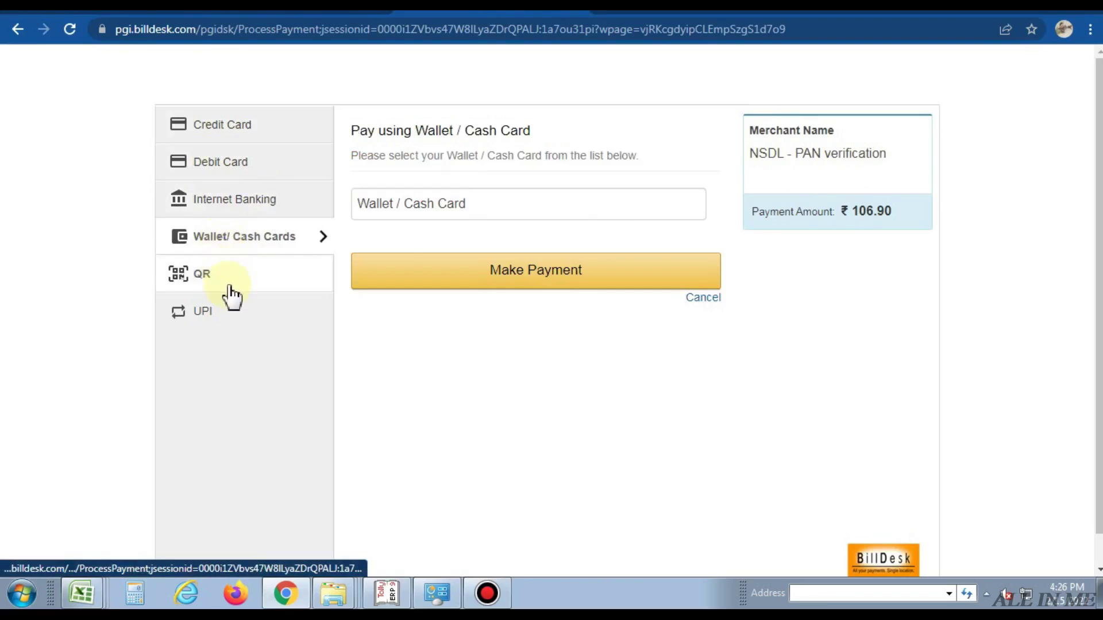
left_click(230, 285)
left_click(233, 320)
- Choose internet banking with HDFC Bank [Retail] and make the payment
left_click(242, 201)
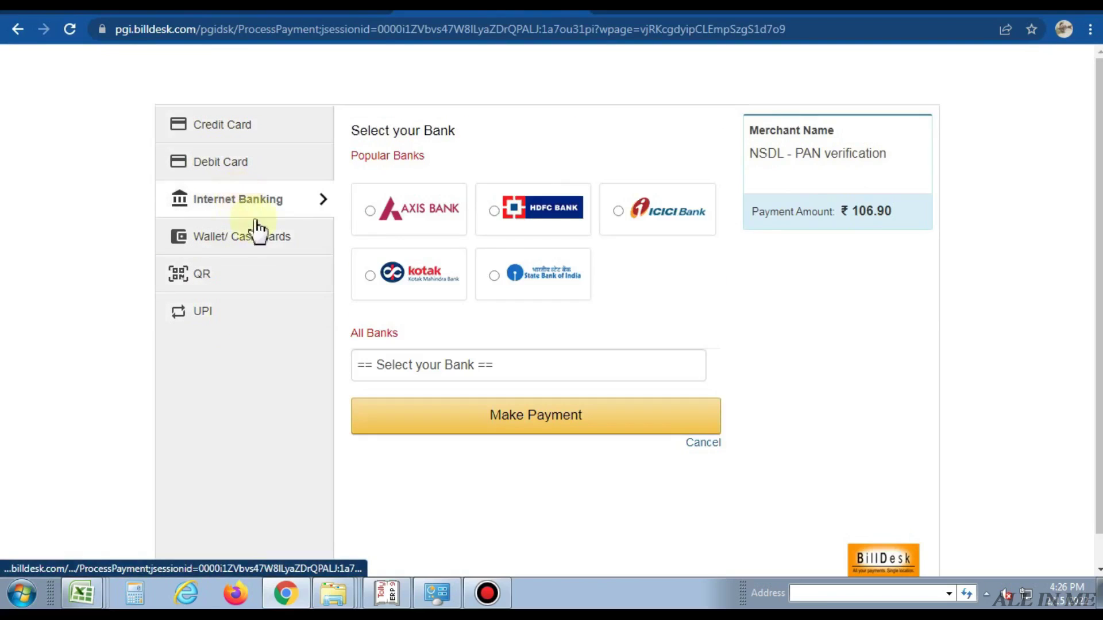
left_click(538, 232)
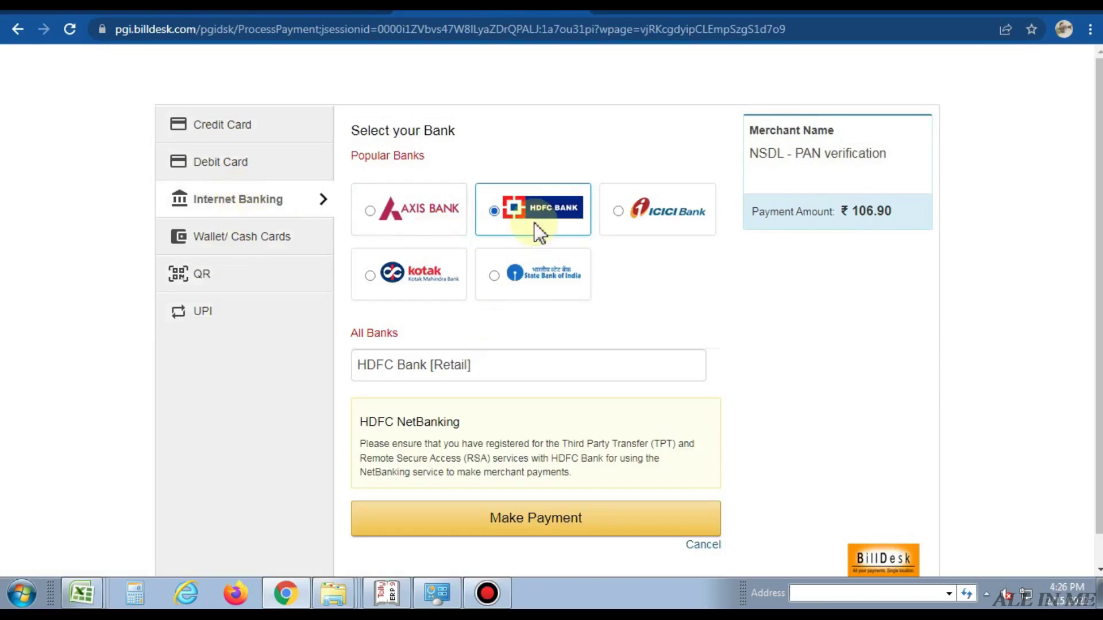
left_click(594, 525)
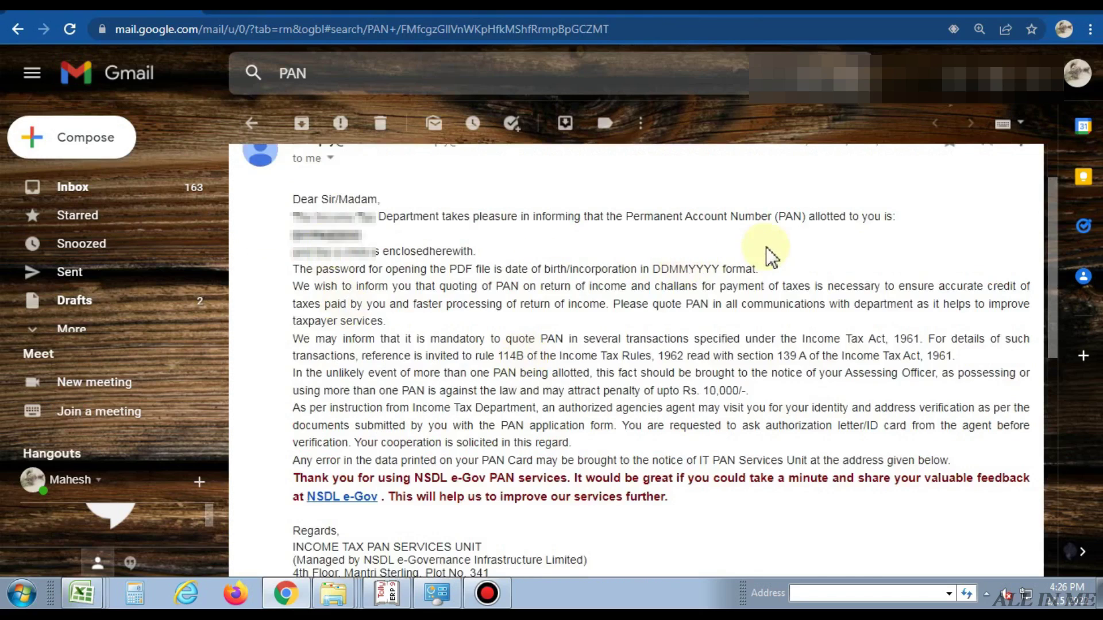
- Look through the PAN allotment e-mail in Gmail down to its PDF attachment
scroll(769, 256, "down", 9)
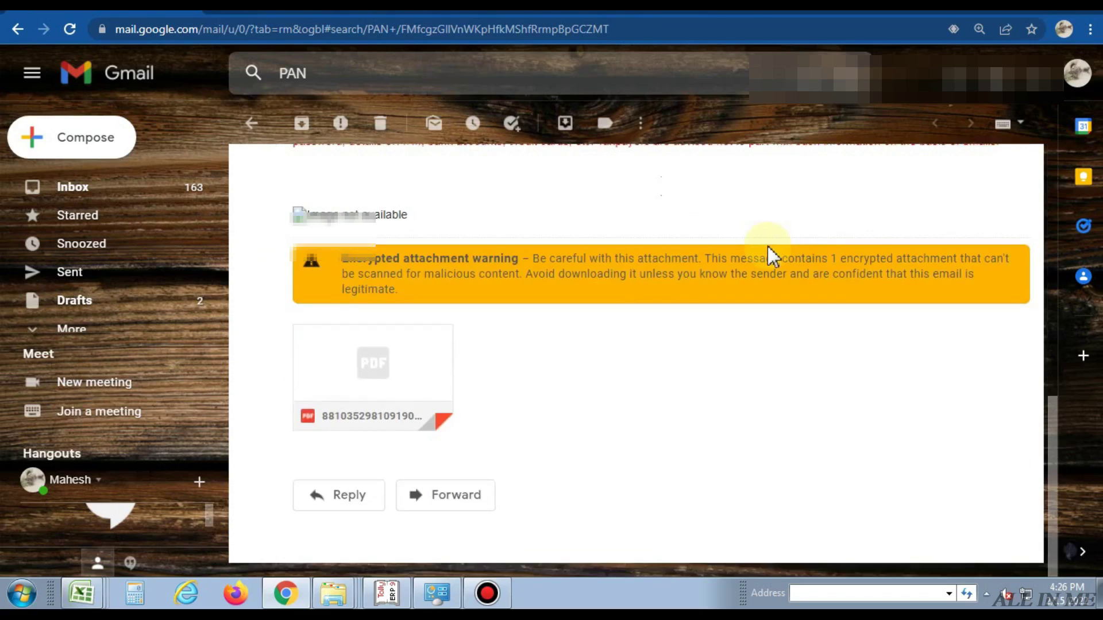